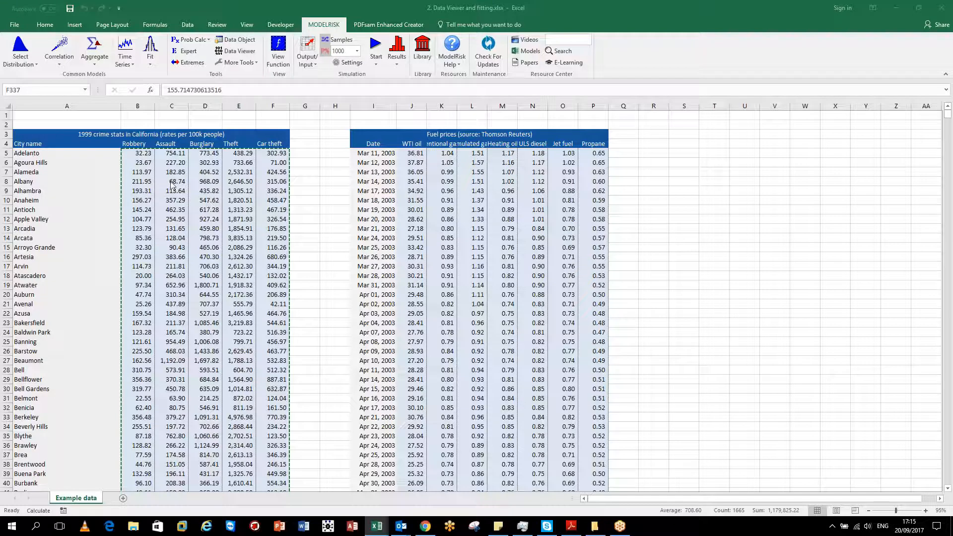
Load the selected crime data into the ModelRisk Data Viewer, using the crime-type headers in B4:F4 as labels.
click(244, 52)
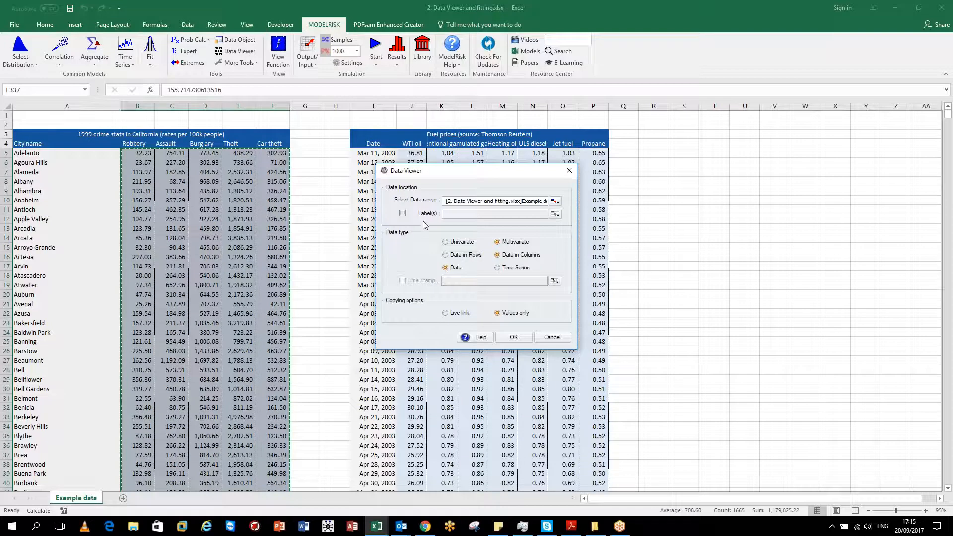
click(403, 214)
click(555, 214)
drag(136, 144, 273, 145)
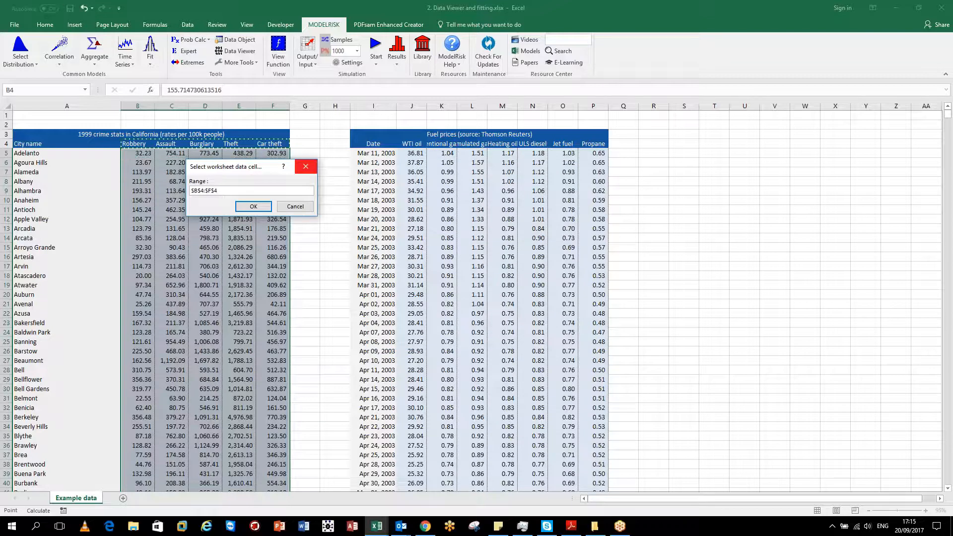
click(253, 206)
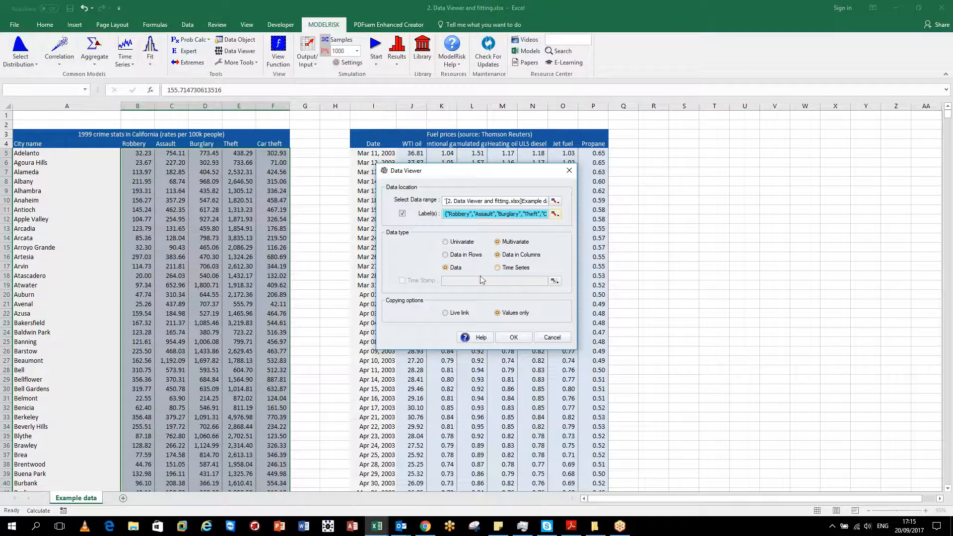
click(514, 338)
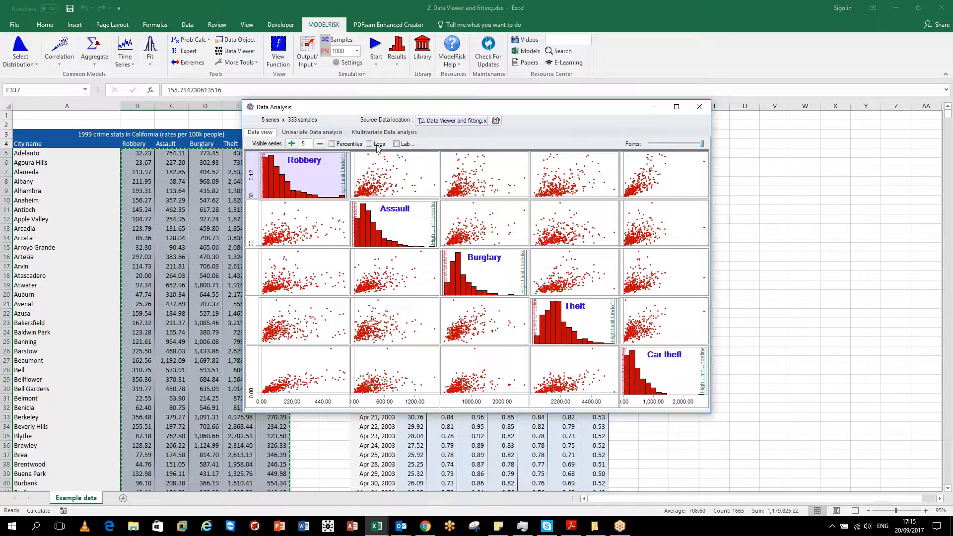
Maximize the Data Analysis window, enable Percentiles and Logs for the plot matrix, and toggle the plot labels on and off.
double_click(395, 109)
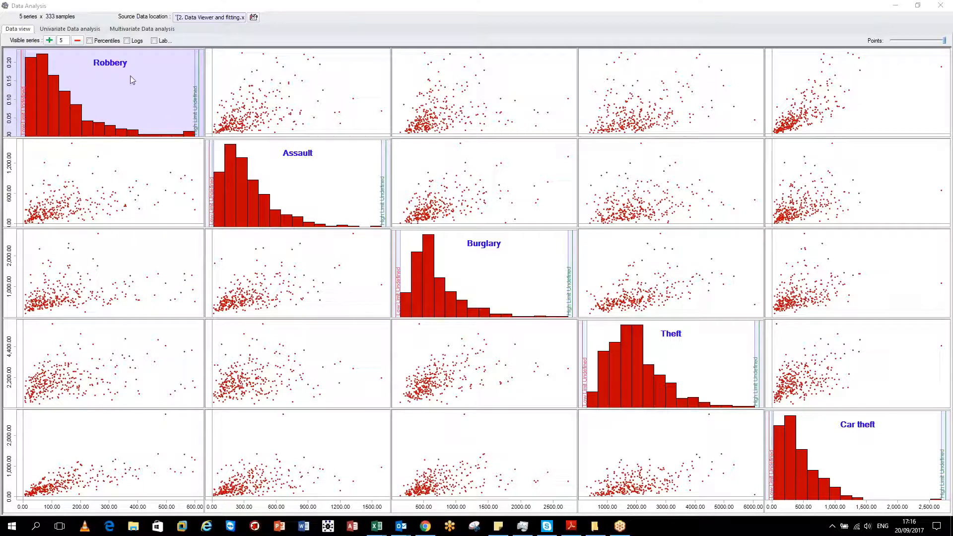
click(90, 41)
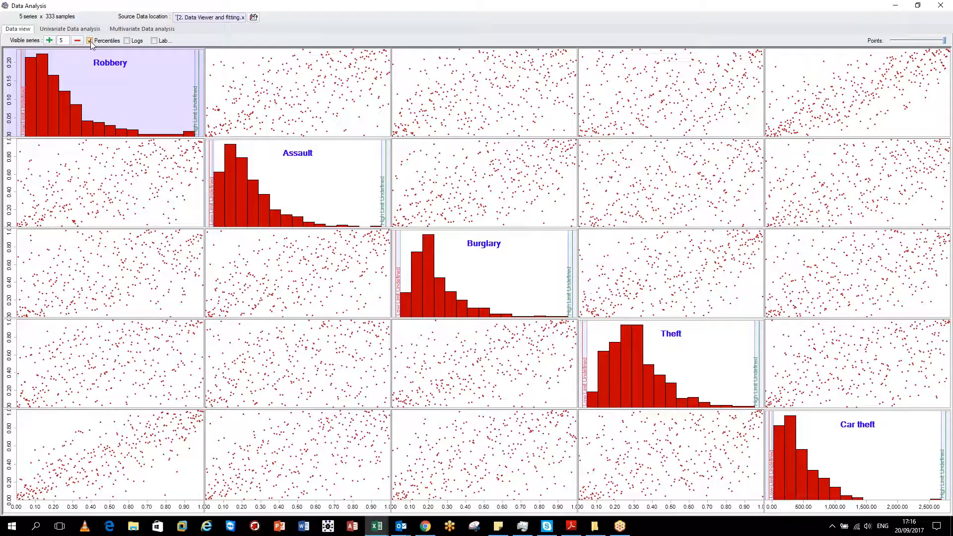
click(127, 40)
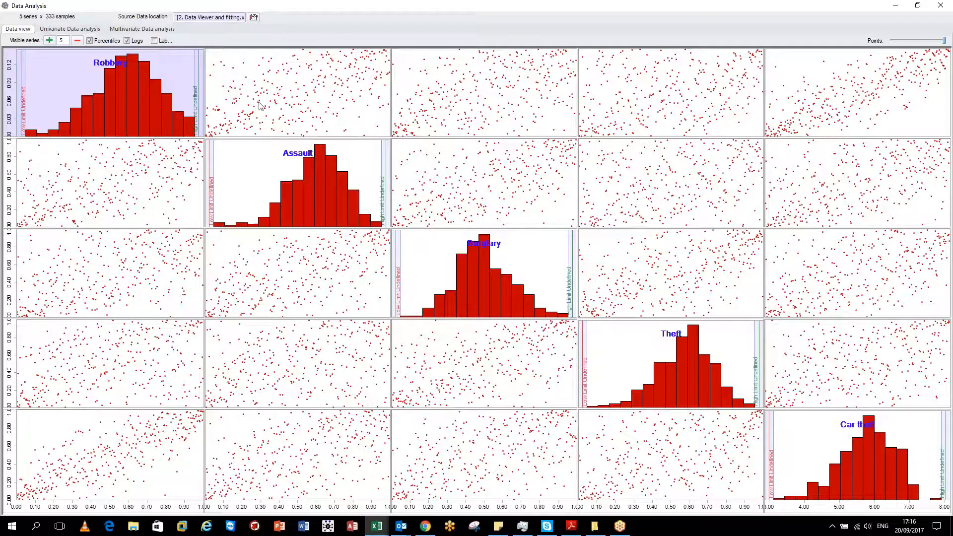
click(154, 41)
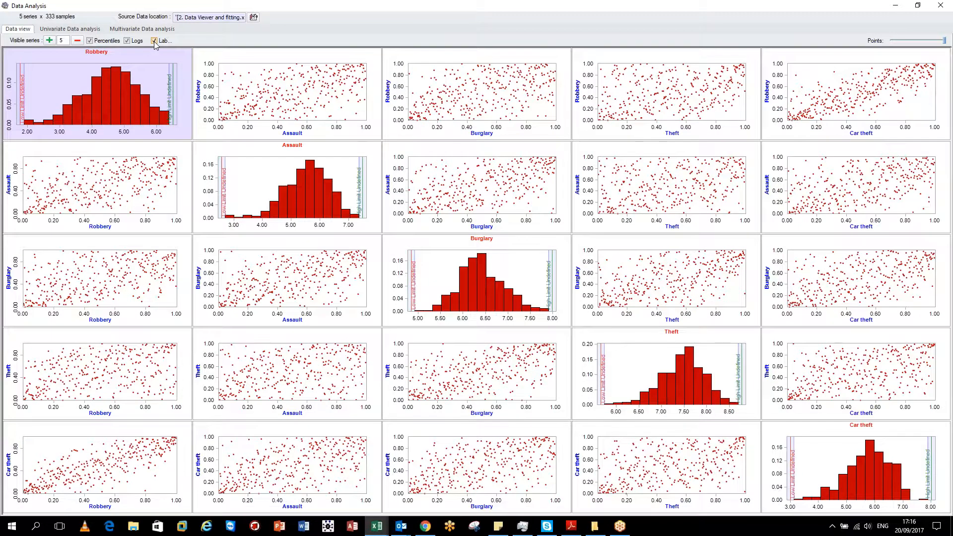
click(154, 41)
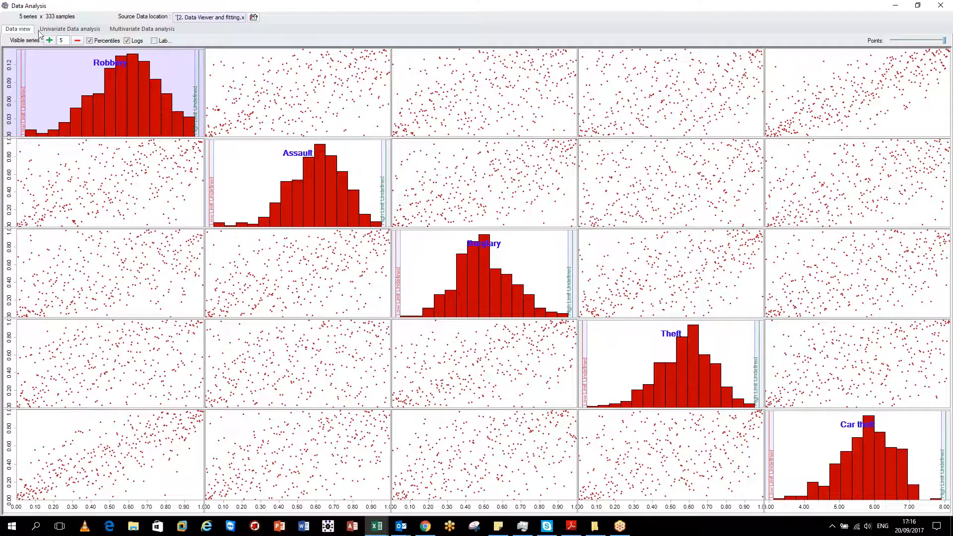
Show the univariate analysis of the Assault series and place its lower and upper markers at about 183 and 907.
click(81, 32)
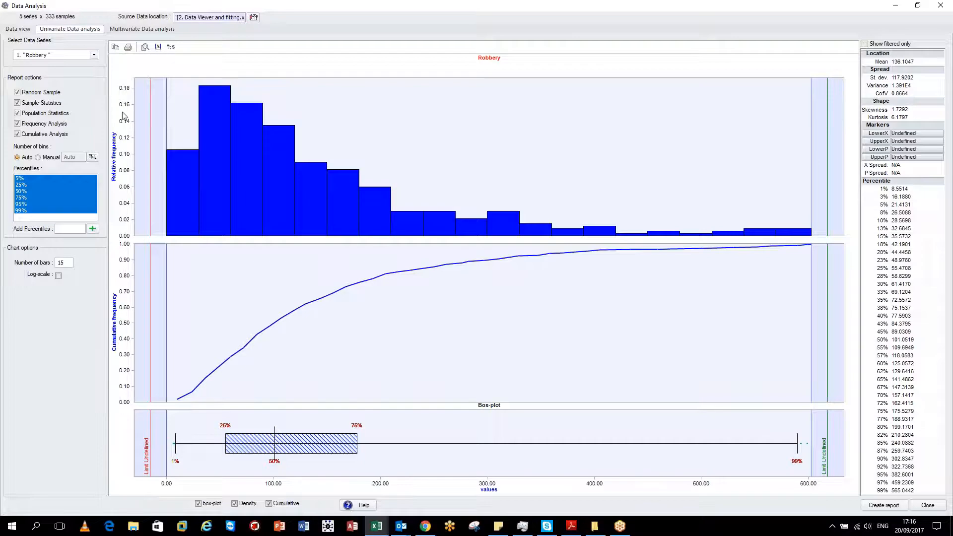
click(93, 55)
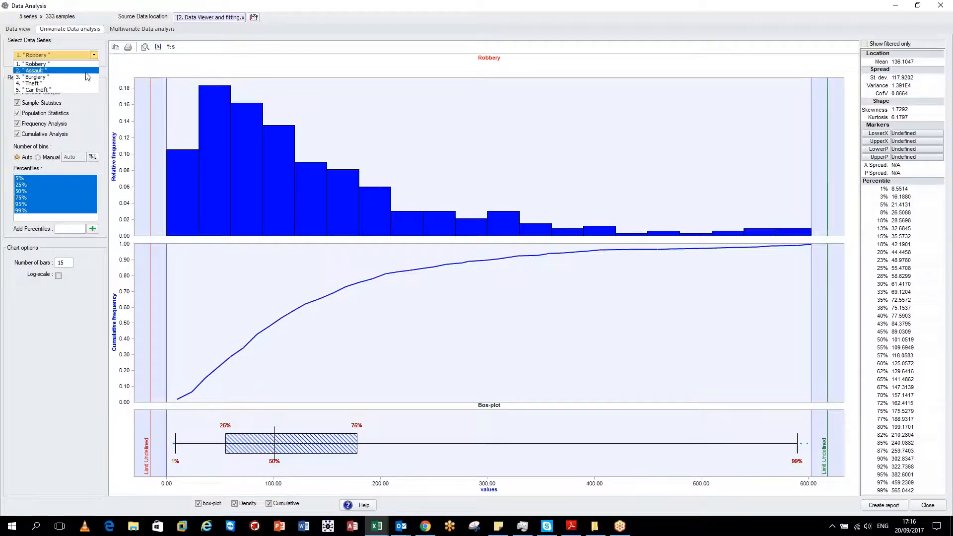
click(86, 72)
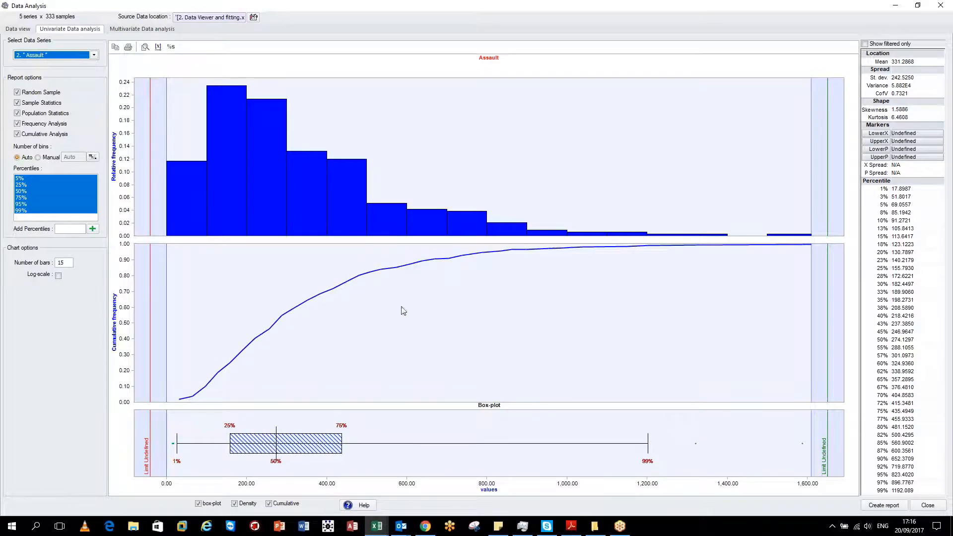
drag(150, 358, 241, 371)
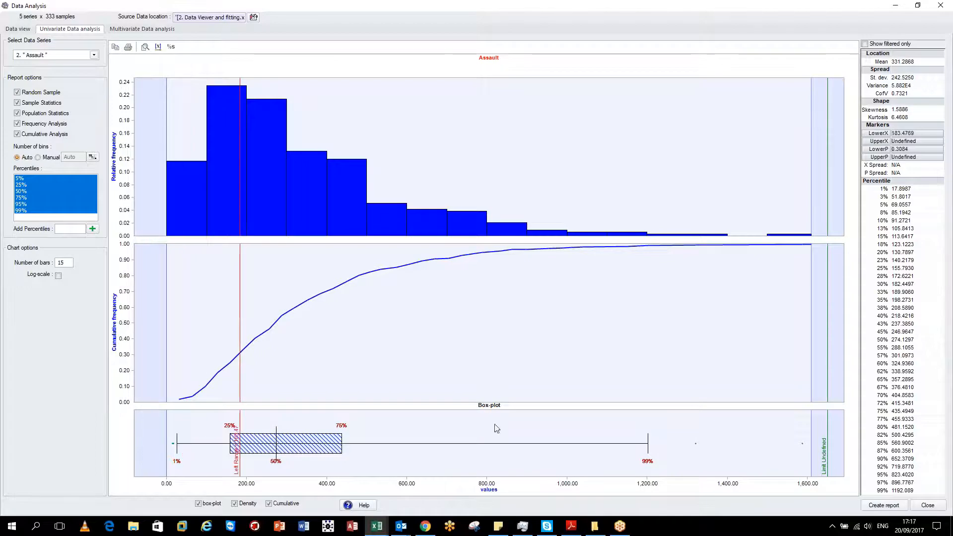
drag(828, 366, 530, 298)
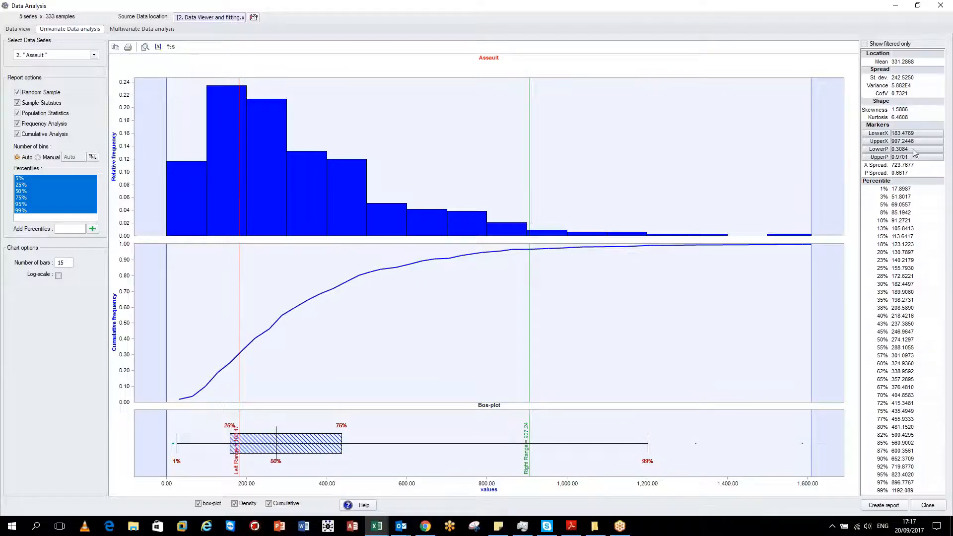
Set the Assault markers' lower probability to 0.5 and upper probability to 0.9.
double_click(895, 149)
text(.5)
key(Return)
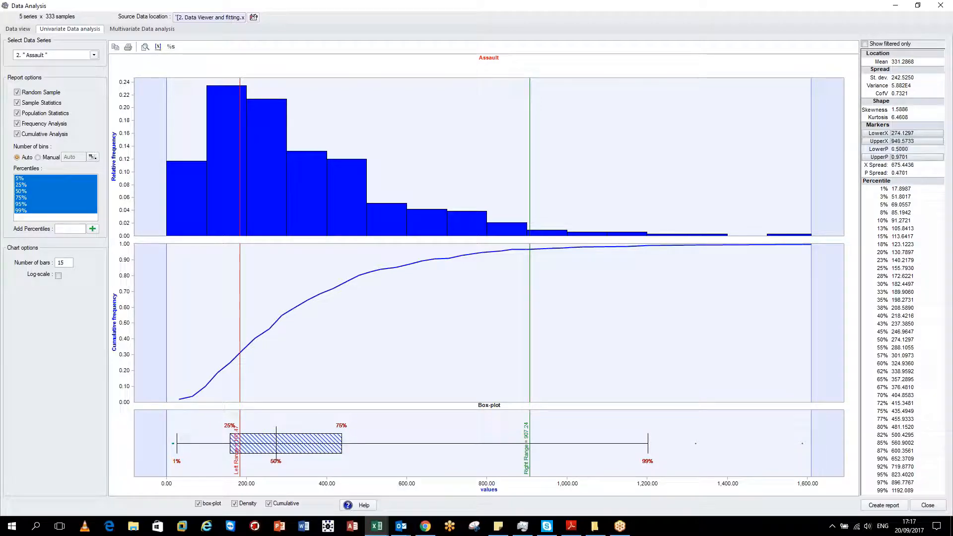
double_click(911, 157)
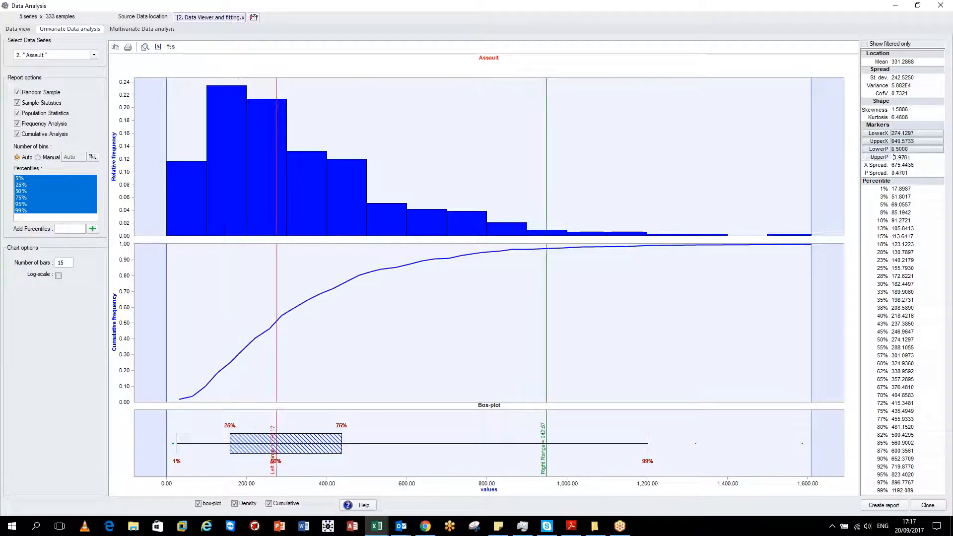
text(.9)
key(Return)
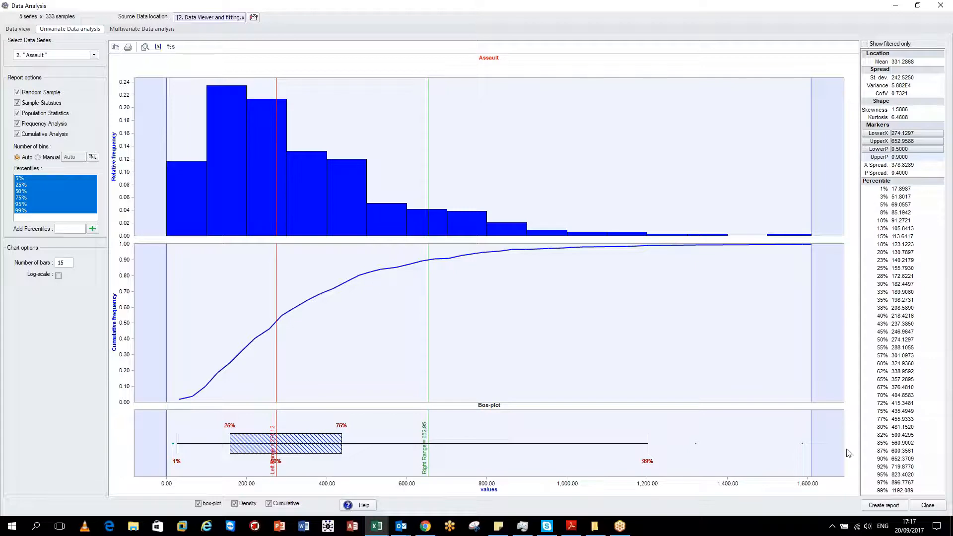
click(890, 509)
Show the multivariate analysis for the Assault and Theft pair chosen from the correlation matrix.
click(140, 29)
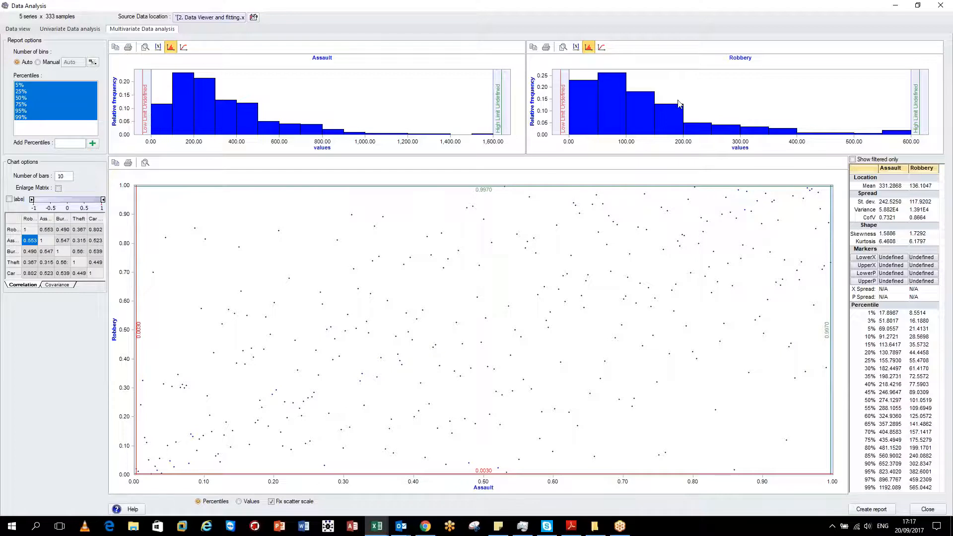
click(64, 242)
click(79, 240)
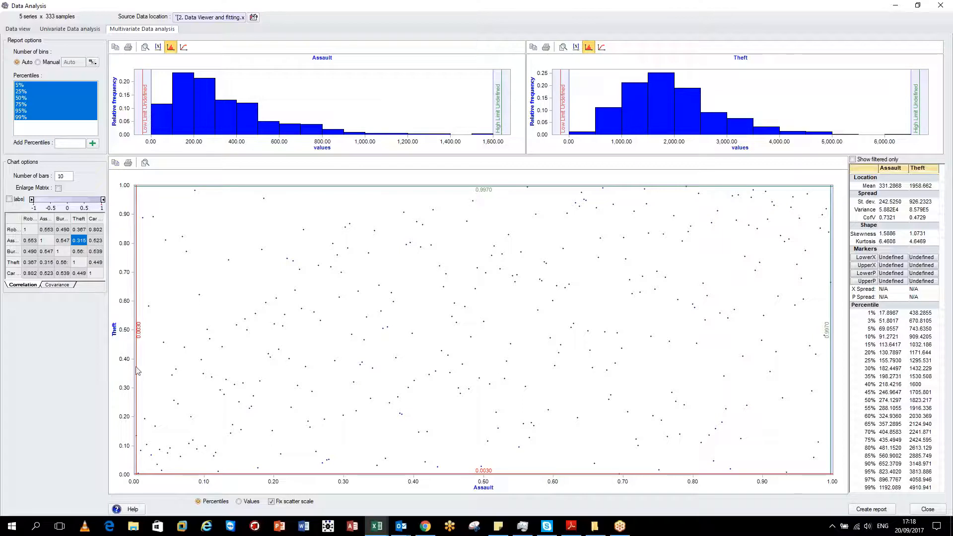
Limit the scatter plot's Assault percentiles to about 0.18 to 0.85 and show statistics for the filtered data only.
drag(138, 371, 257, 375)
drag(832, 358, 731, 367)
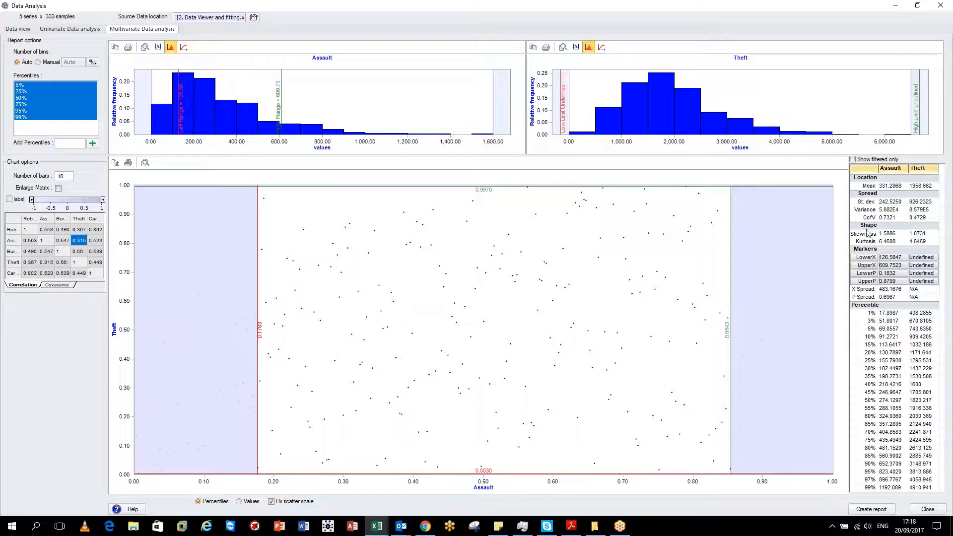
click(854, 160)
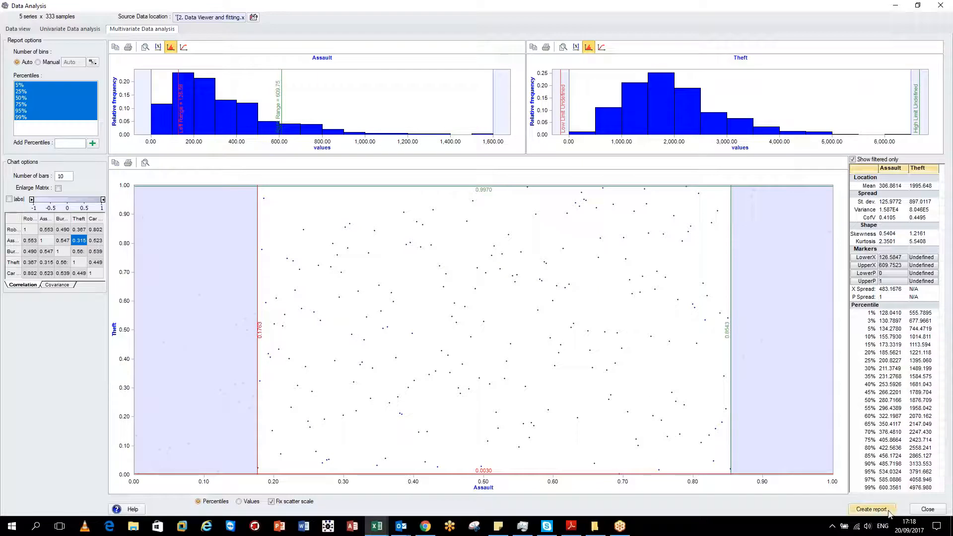
Create the multivariate data report and review its statistics table and scatter-plot matrix.
click(872, 509)
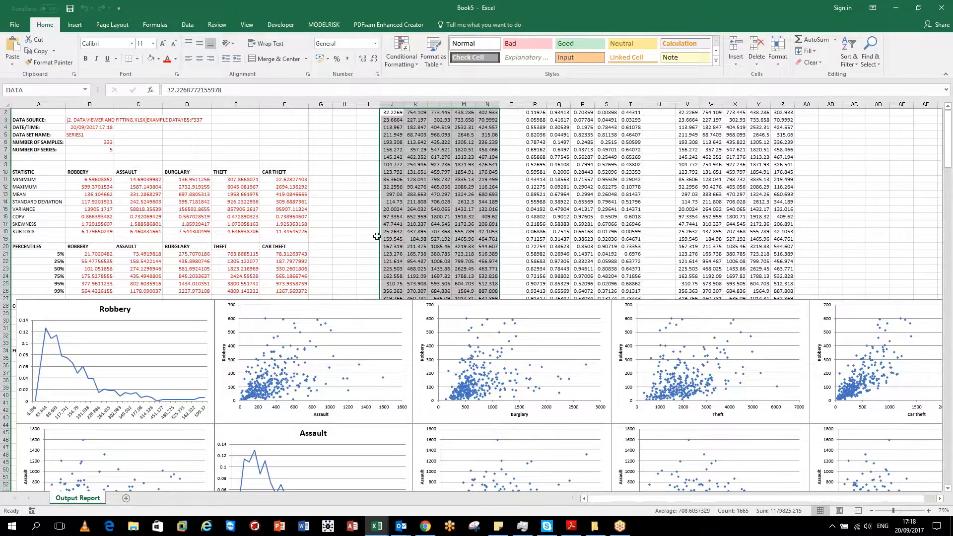
scroll(377, 236, down, 7)
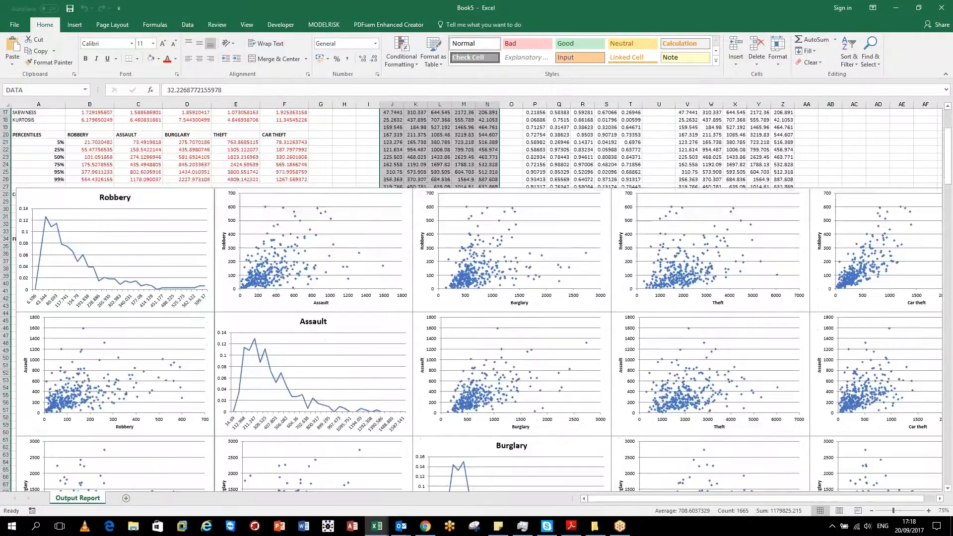
scroll(477, 301, down, 7)
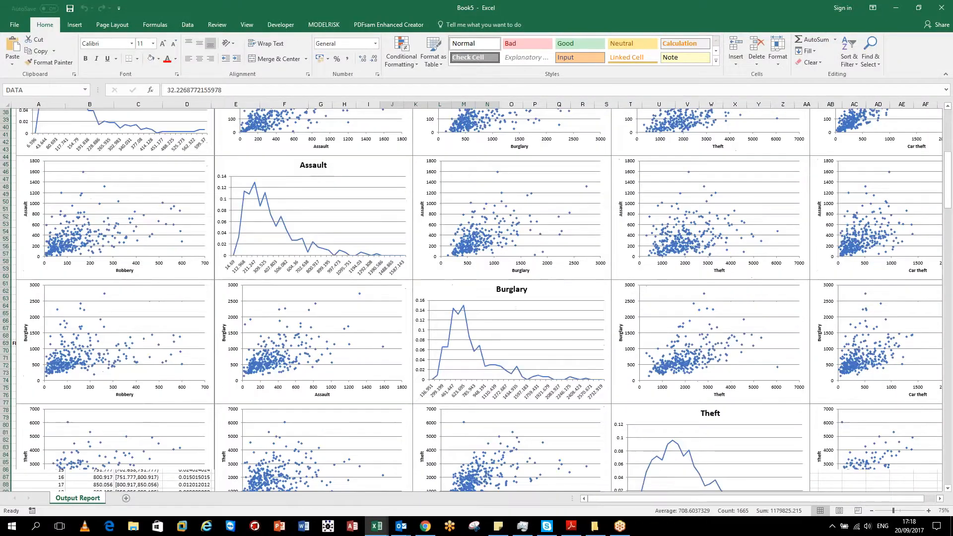
scroll(476, 301, down, 8)
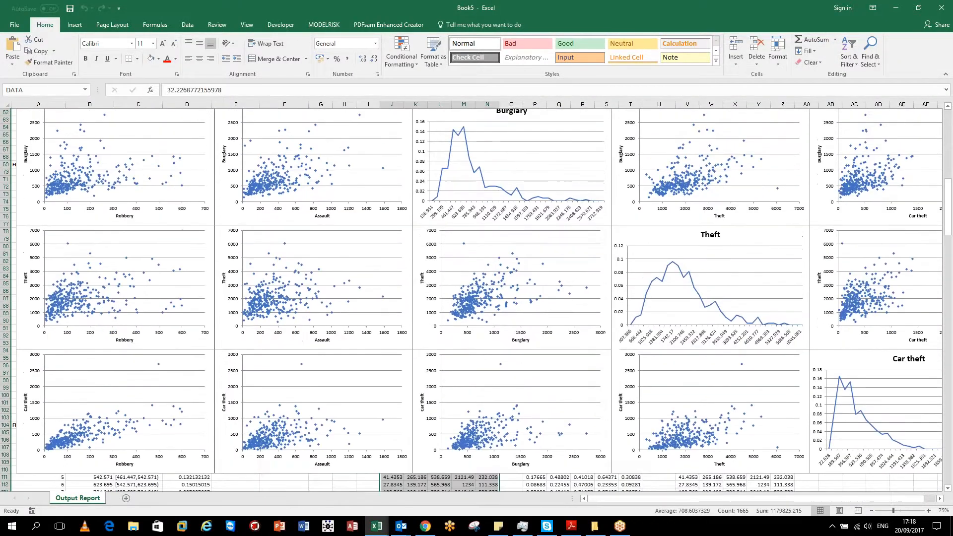
scroll(477, 302, up, 7)
scroll(477, 298, up, 6)
scroll(786, 230, up, 5)
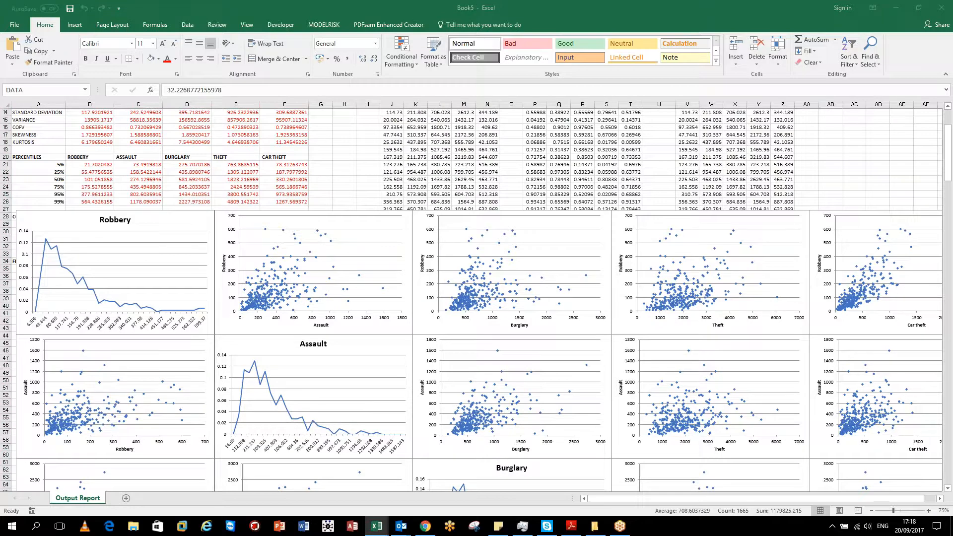
Return to the example data workbook and select all fuel price values from WTI oil to Propane, J5:P3635.
key(alt+Tab)
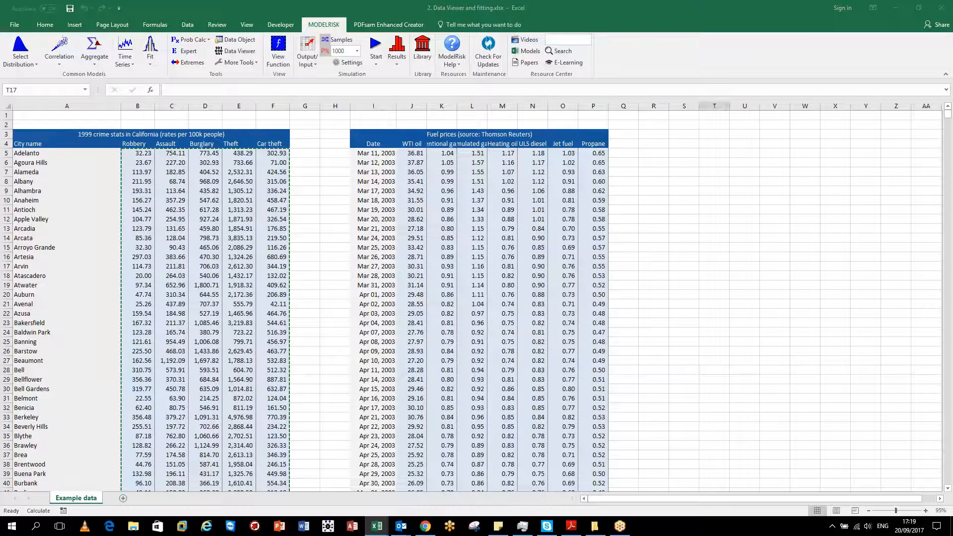
click(419, 322)
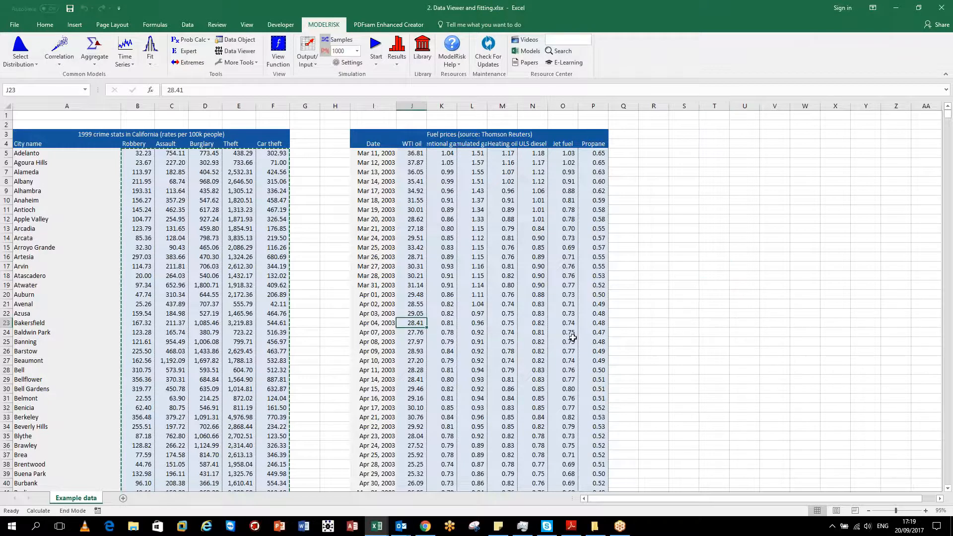
key(ctrl+Down)
key(End)
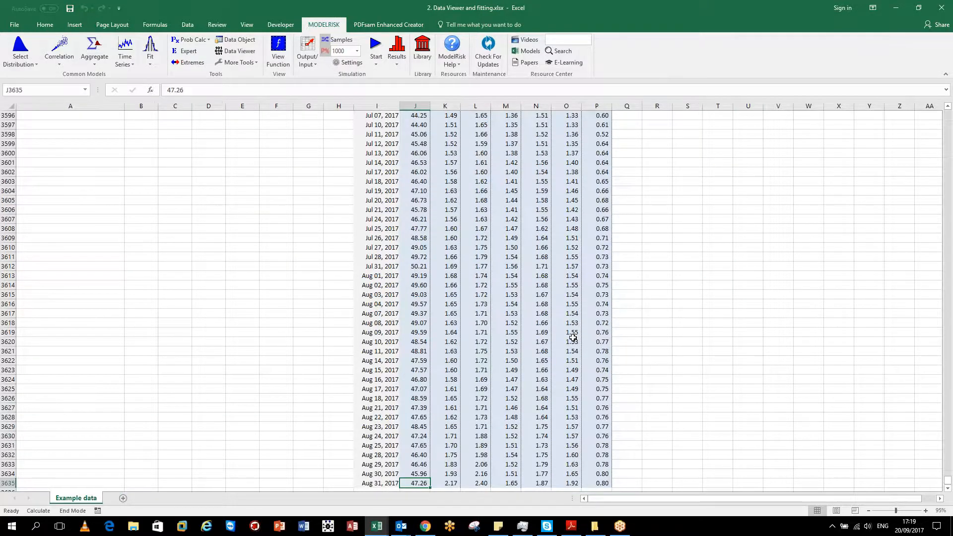
key(shift+Up)
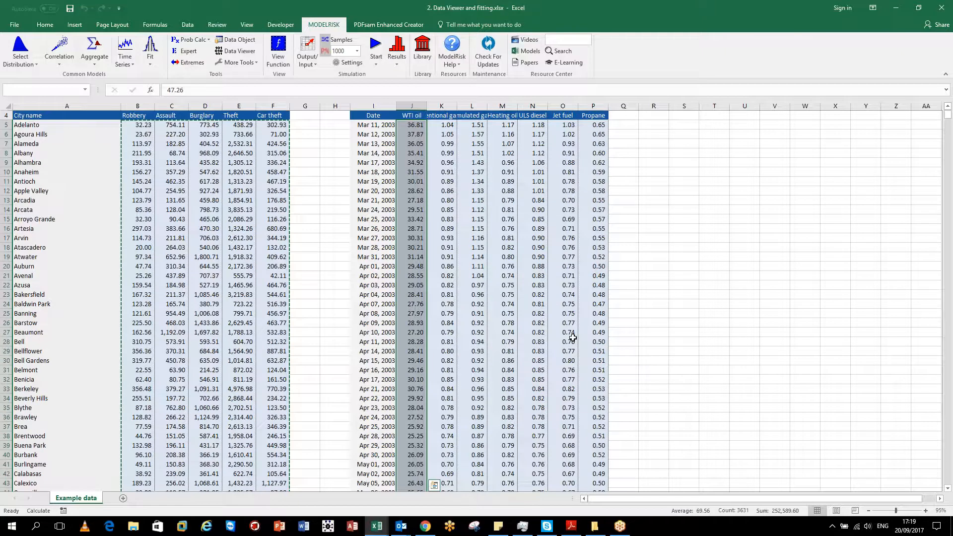
key(shift+Right)
key(shift+Right)
key(shift+Right)
key(shift+Right)
key(shift+Right)
key(shift+Right)
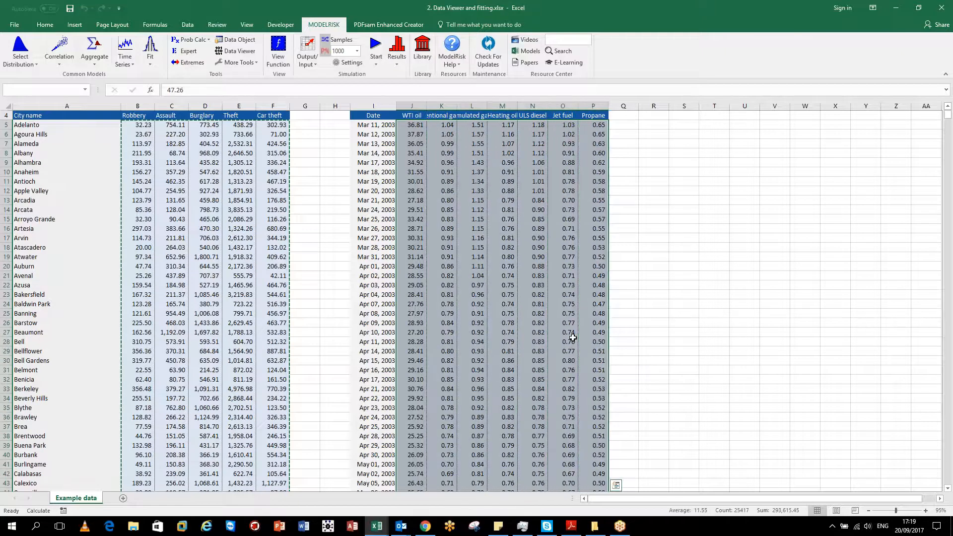
Start the Data Viewer on the selected fuel prices and take the labels from the header row, WTI oil to Propane.
click(238, 51)
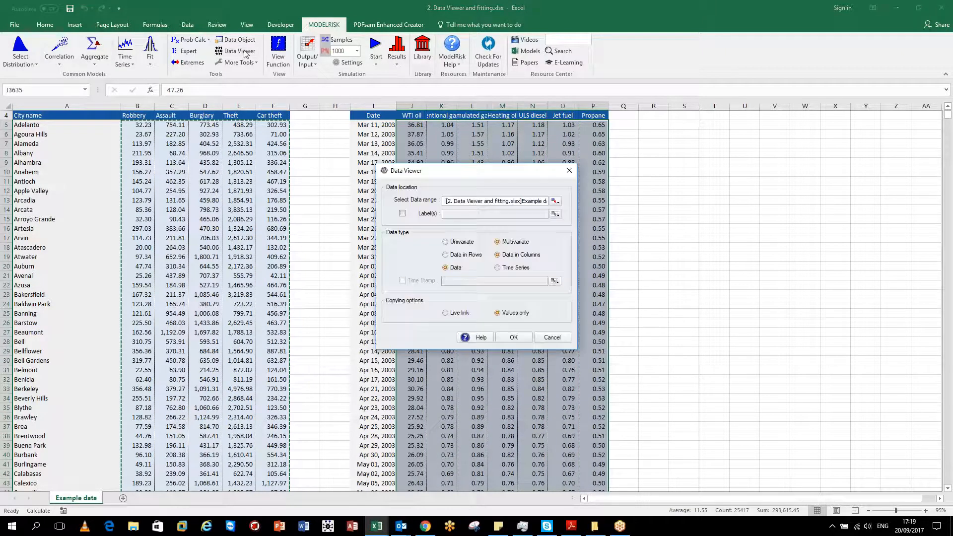
click(402, 214)
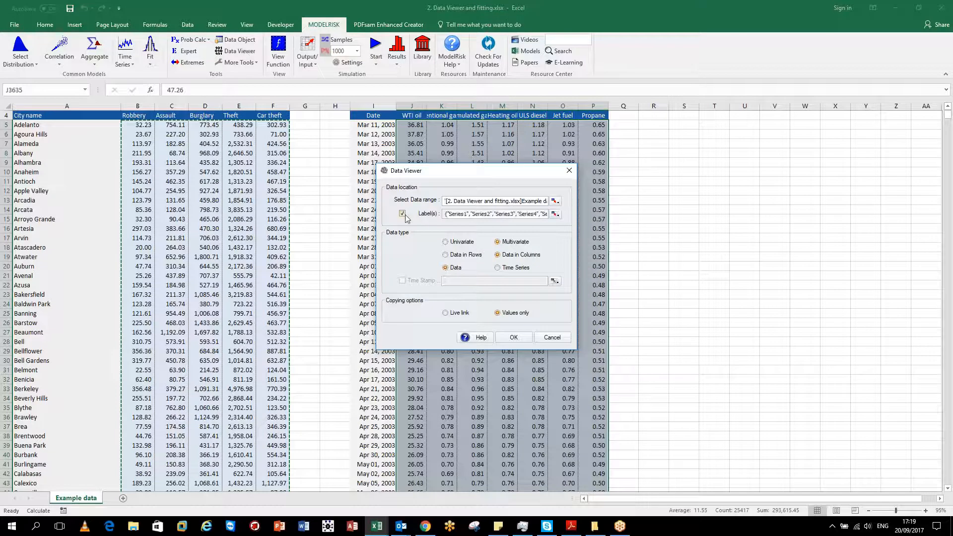
click(556, 214)
drag(417, 115, 588, 120)
click(246, 209)
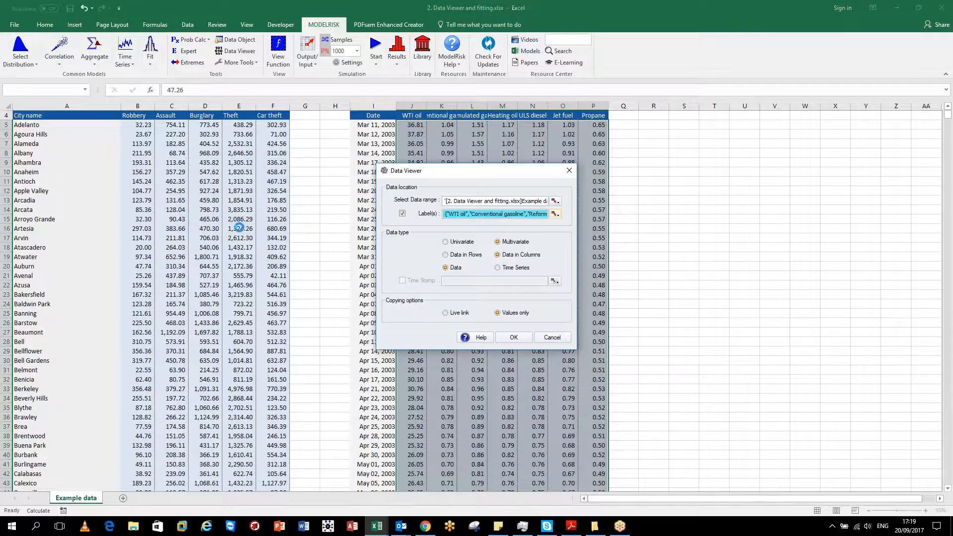
Treat the data as time series with the dates in I5:I3635 as time stamps, and display the analysis in a maximized window.
click(498, 268)
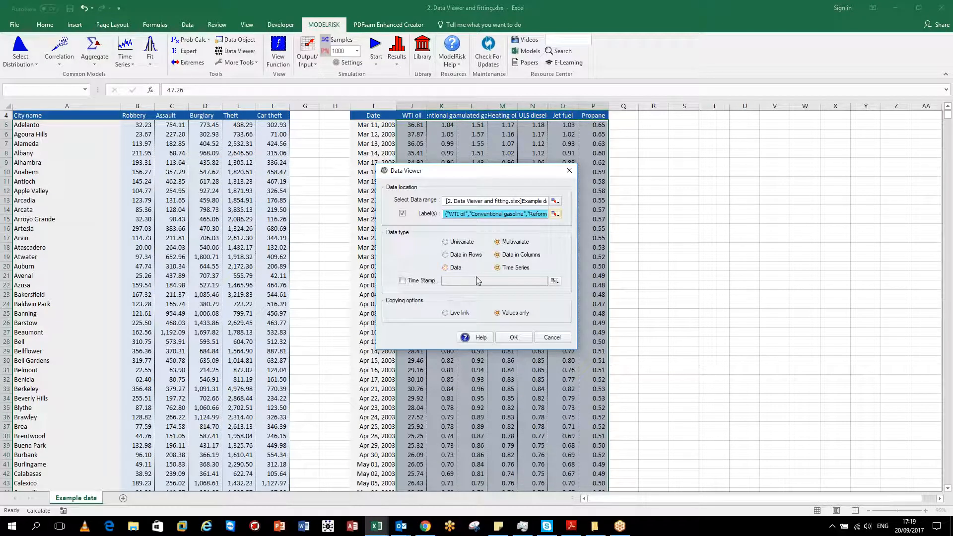
click(402, 281)
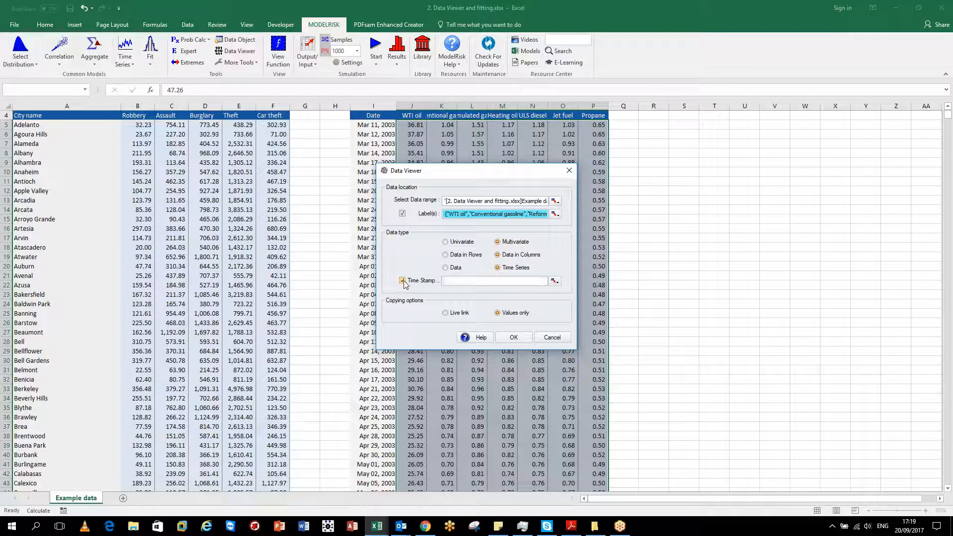
click(555, 281)
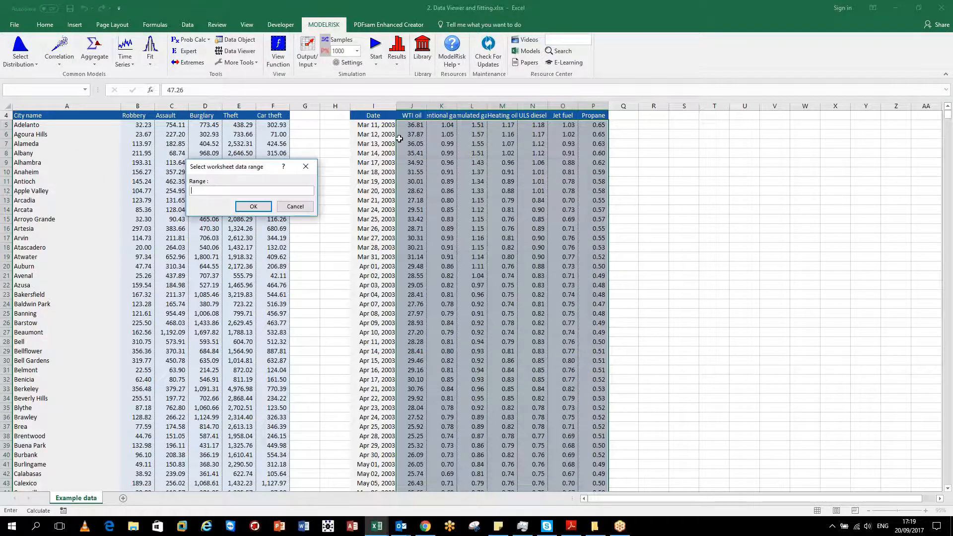
click(388, 126)
key(ctrl+shift+Down)
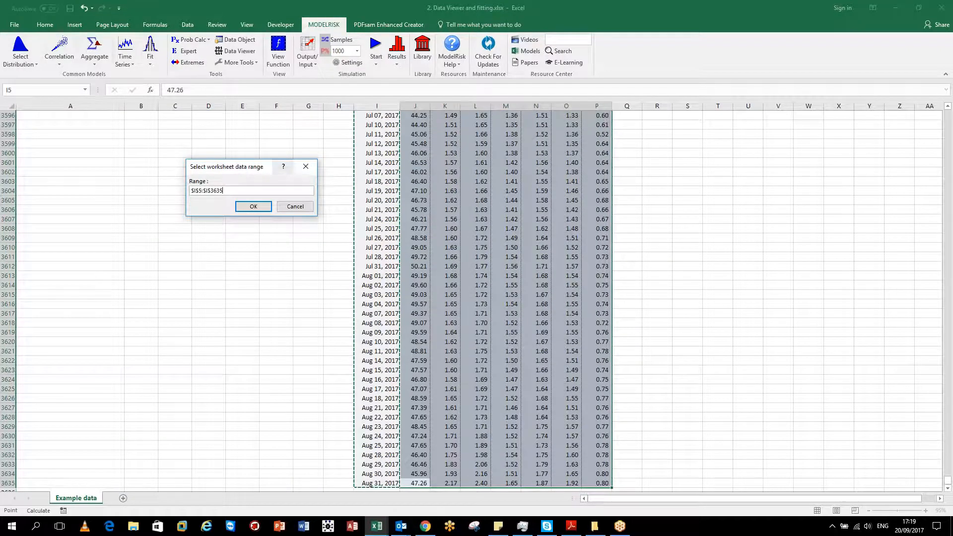
click(262, 206)
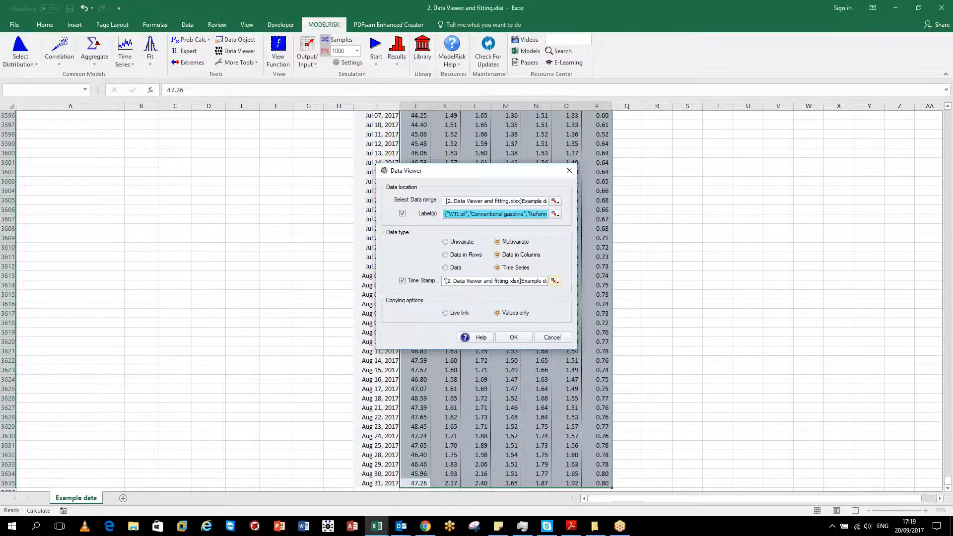
click(514, 338)
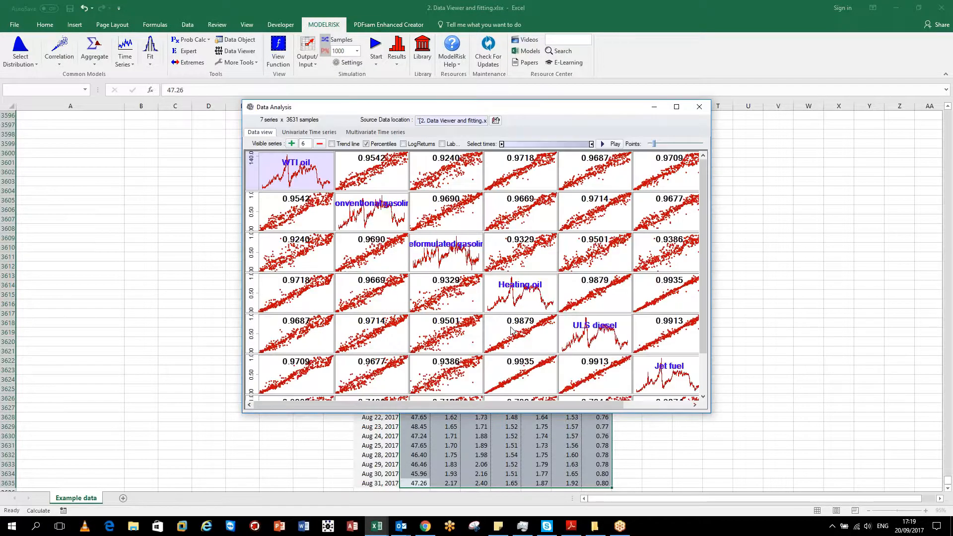
double_click(443, 105)
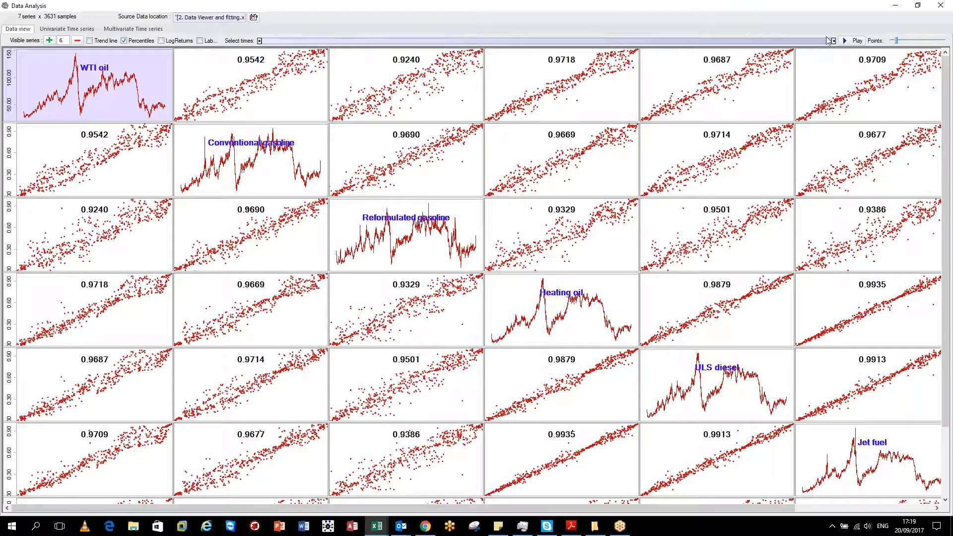
Narrow the time window to about the first sixth of the range and play it forward, stopping partway through the data.
drag(834, 41, 378, 42)
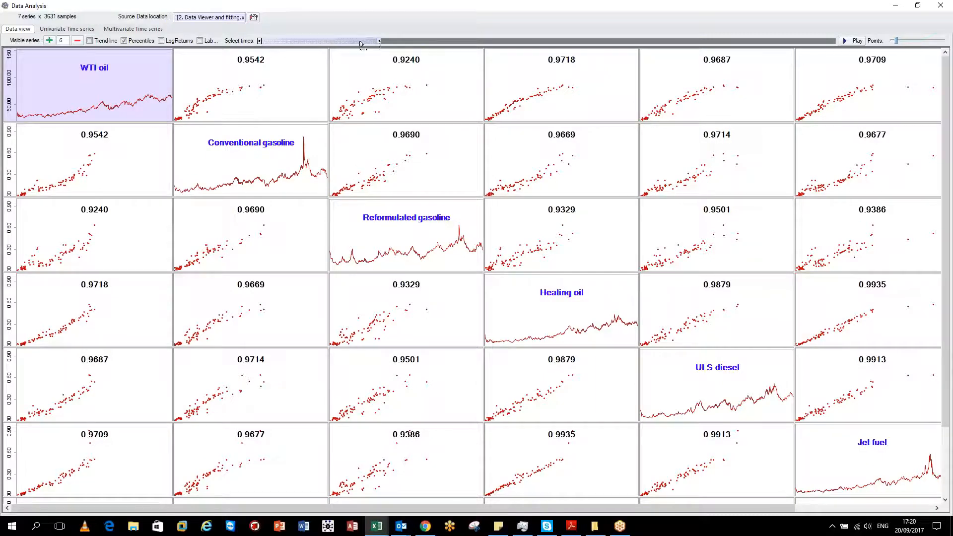
drag(375, 44, 356, 43)
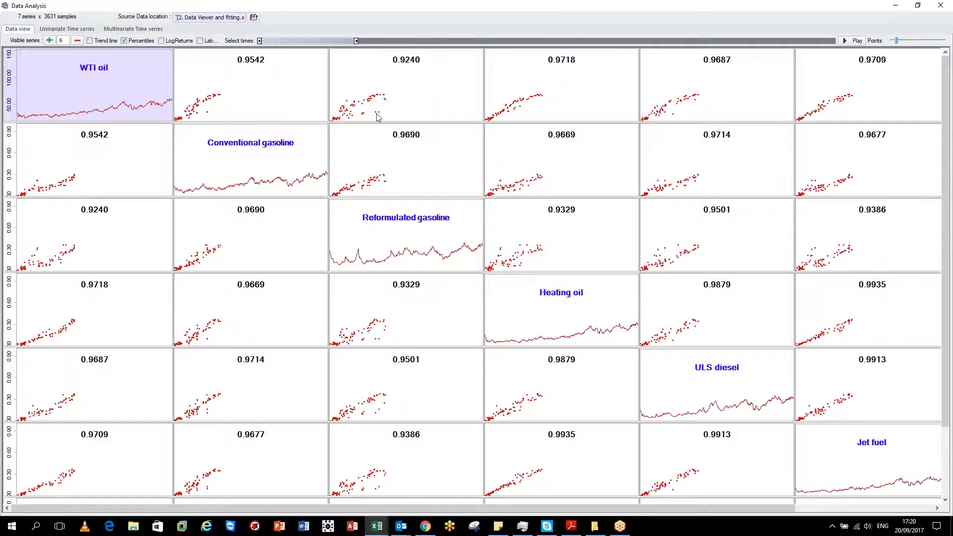
click(851, 42)
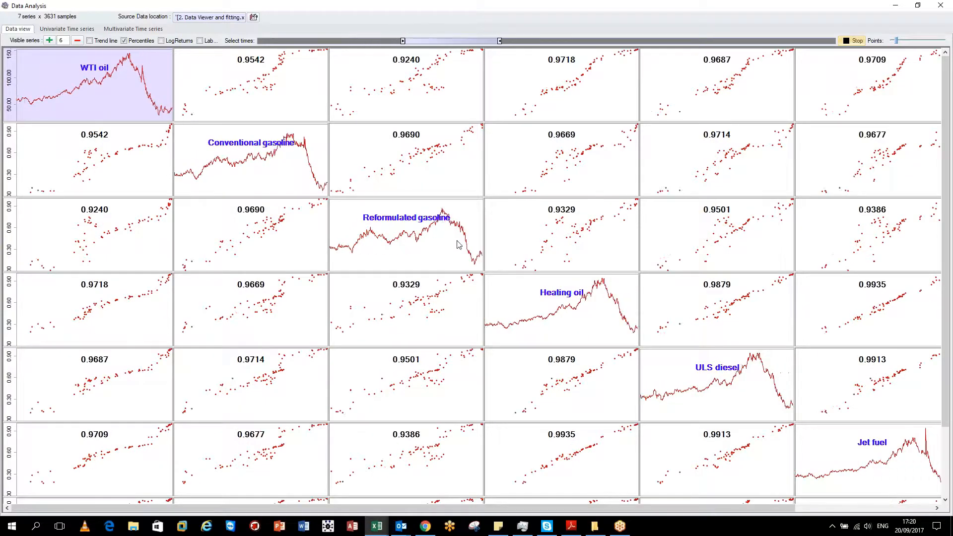
click(845, 41)
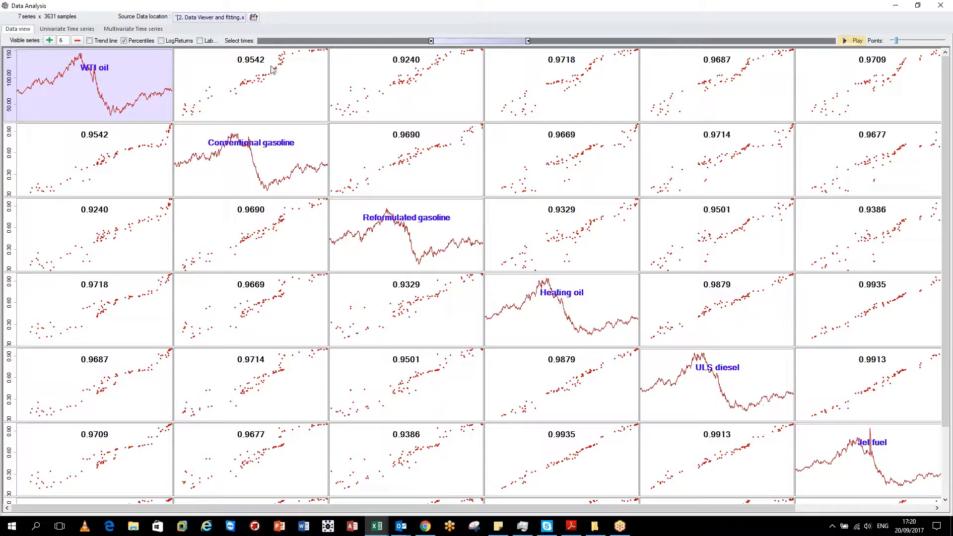
Display the time series matrix as log returns and briefly show the axis labels.
click(162, 41)
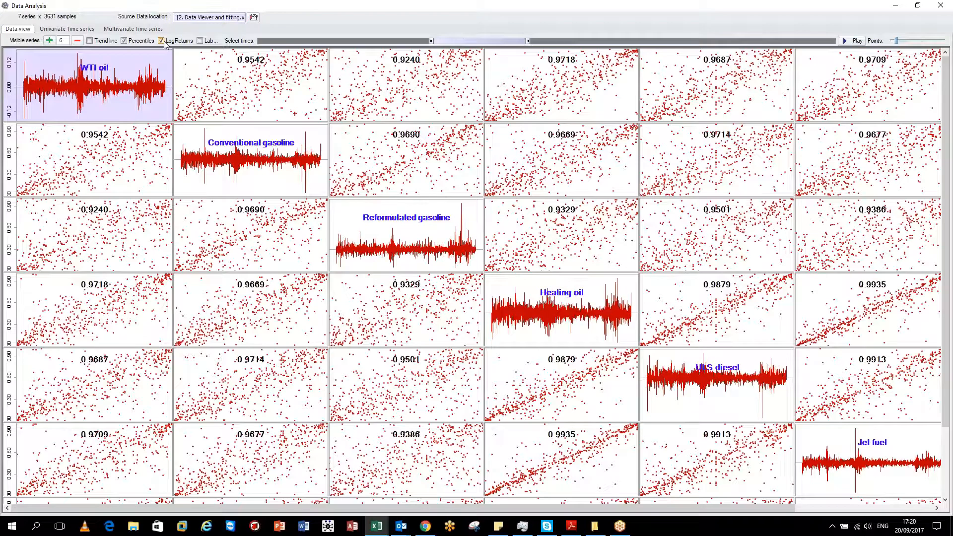
click(200, 41)
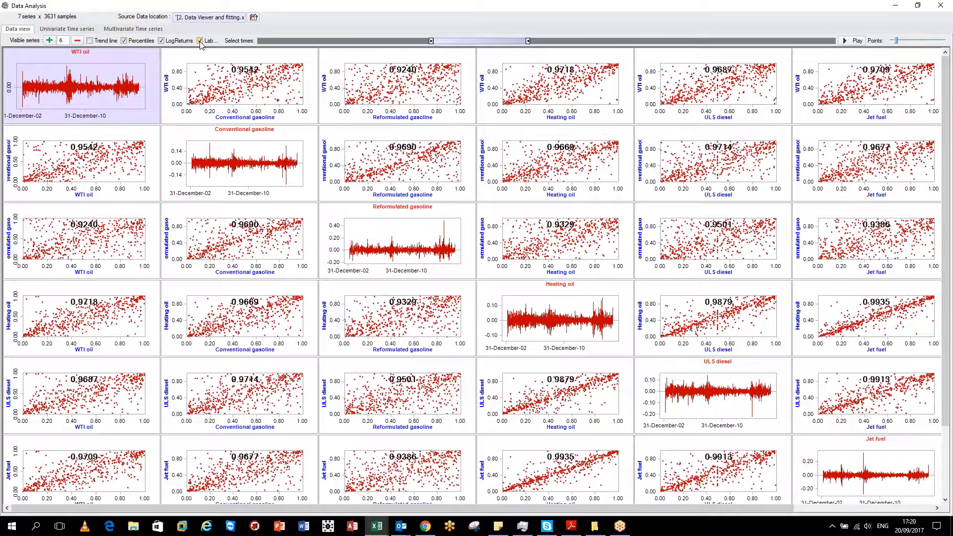
click(200, 41)
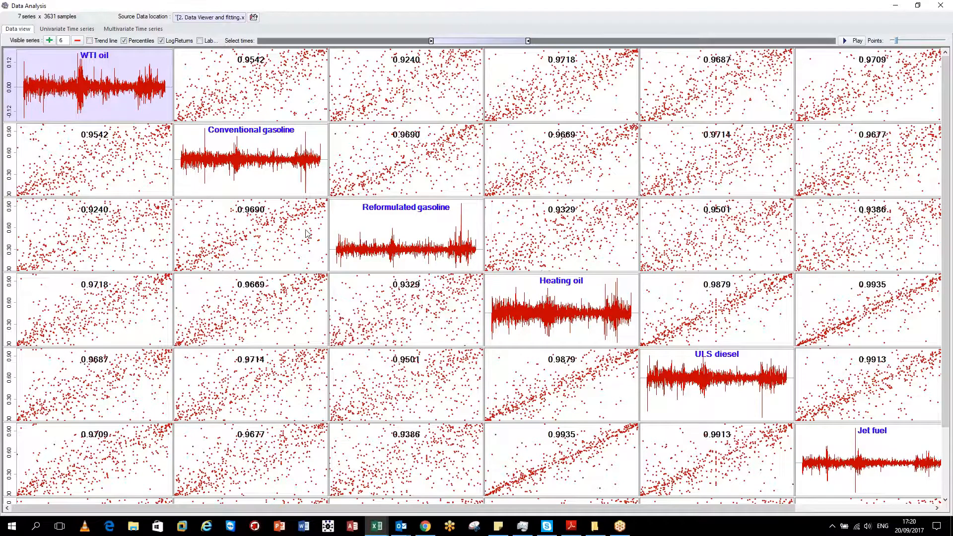
Show the univariate time series analysis for Conventional gasoline.
click(70, 29)
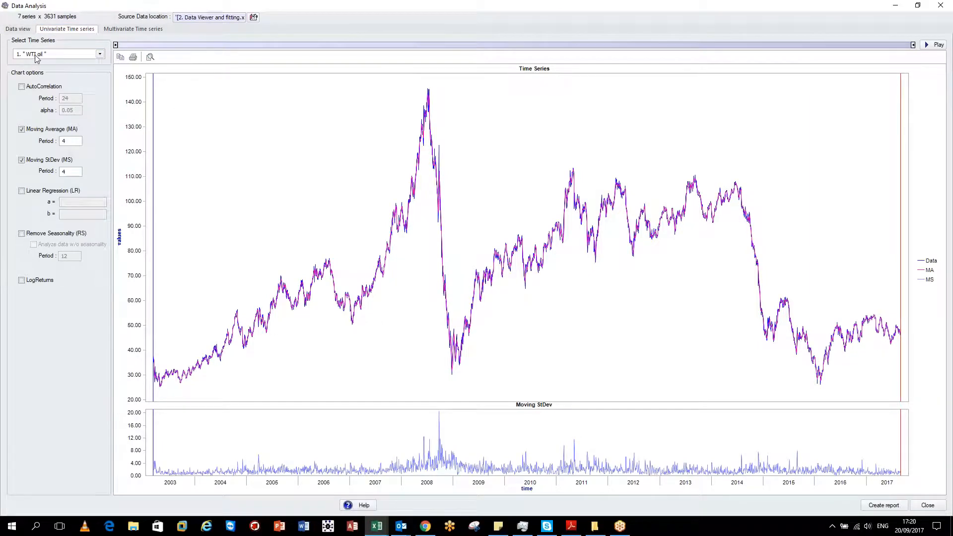
click(99, 55)
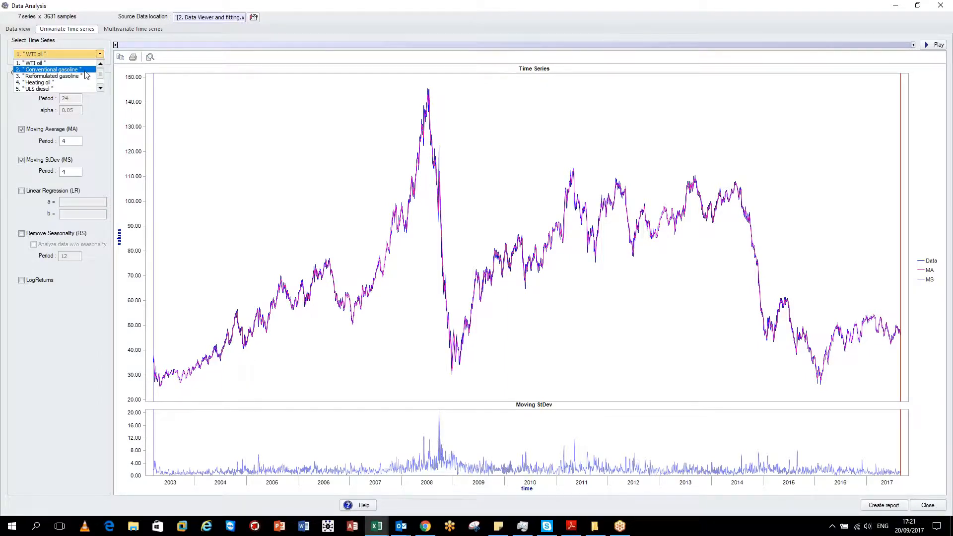
click(54, 70)
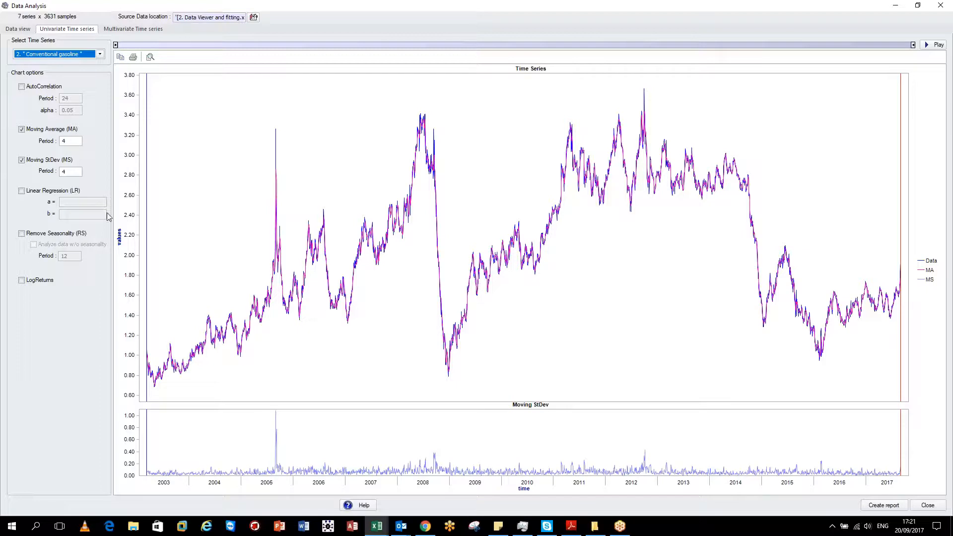
Set both the moving average and the moving standard deviation periods to 30.
double_click(71, 142)
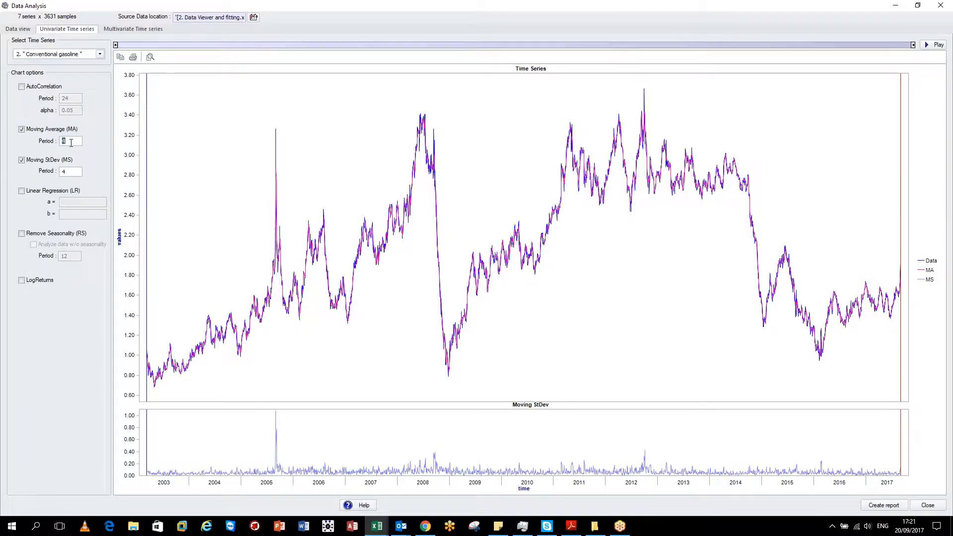
key(Return)
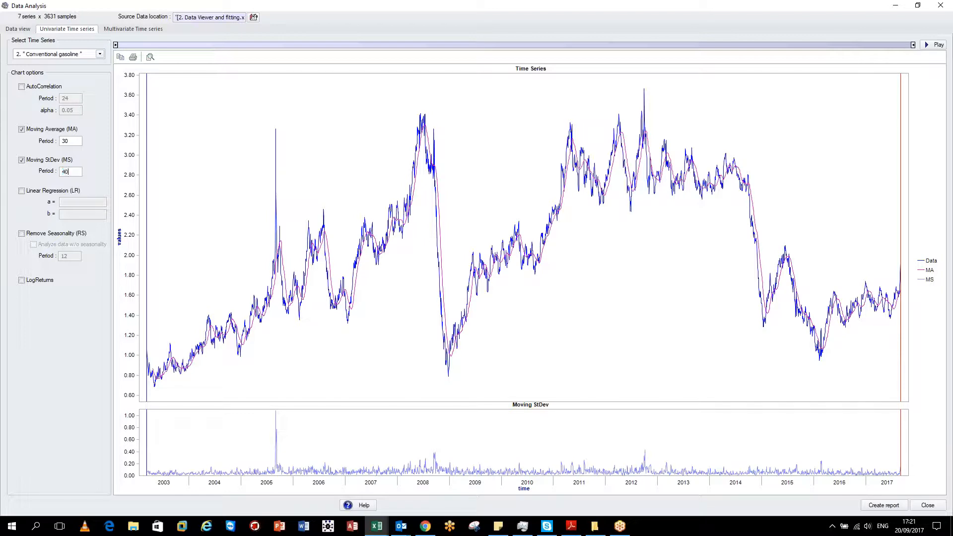
key(BackSpace)
key(Return)
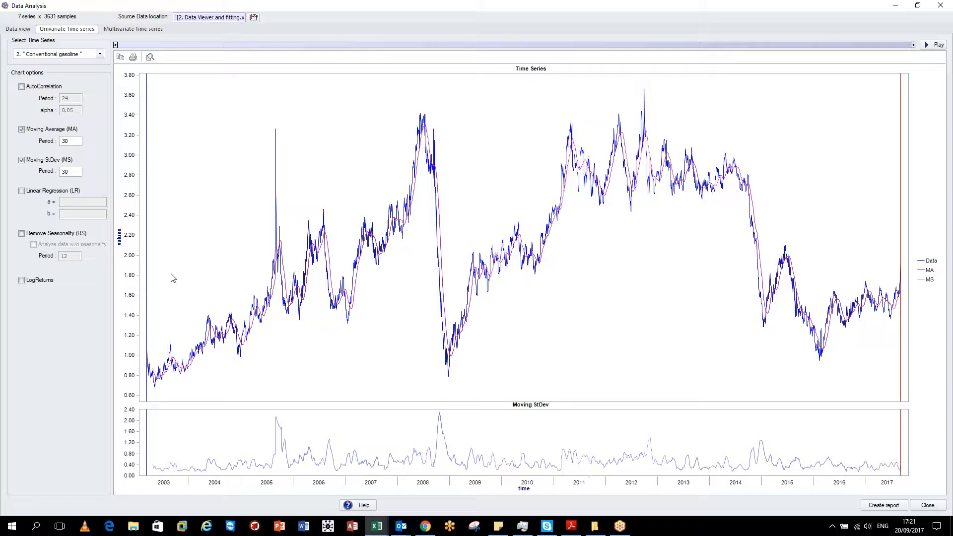
Briefly overlay the linear regression line on the Conventional gasoline chart, remove it, and display the series as log returns.
click(22, 191)
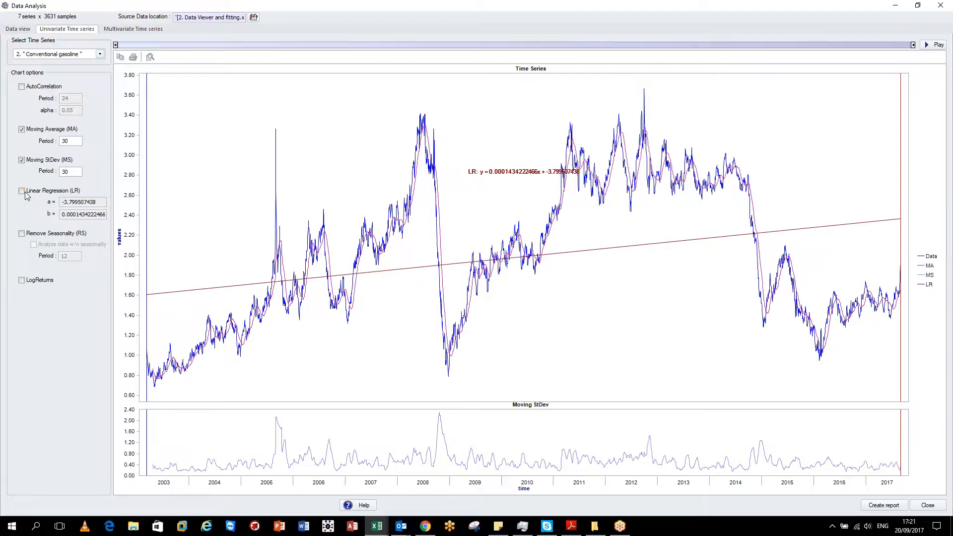
click(22, 191)
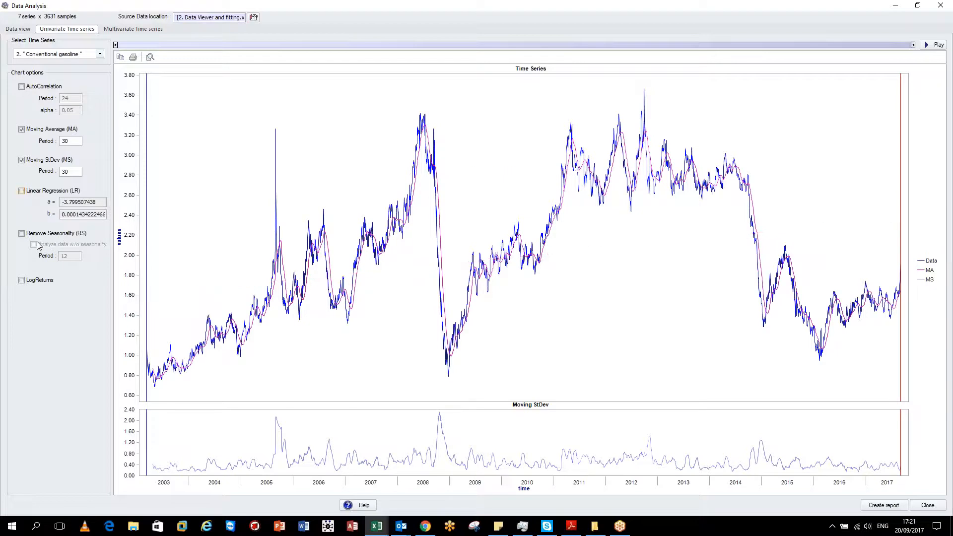
click(22, 281)
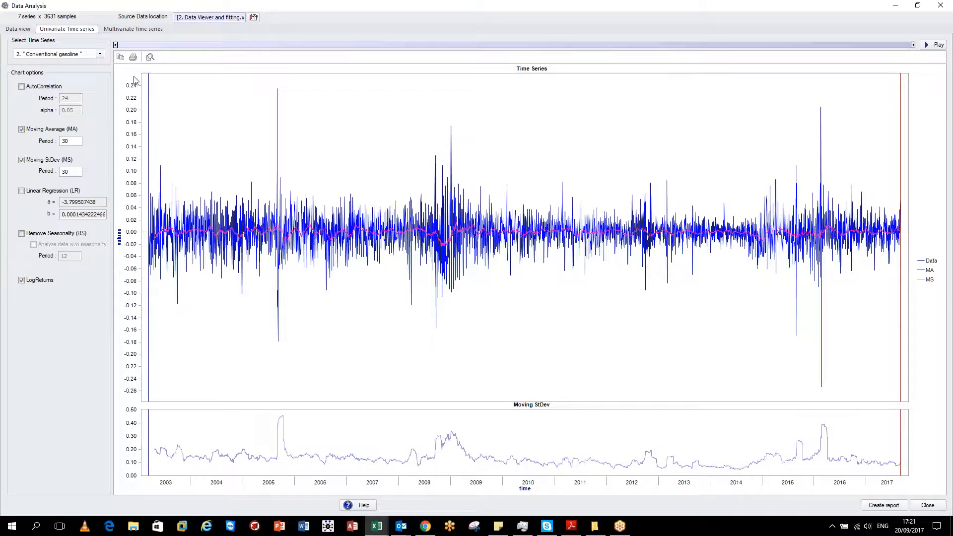
Show the multivariate time series for Conventional and Reformulated gasoline, limited to about the first sixth of the time range.
click(148, 30)
click(68, 214)
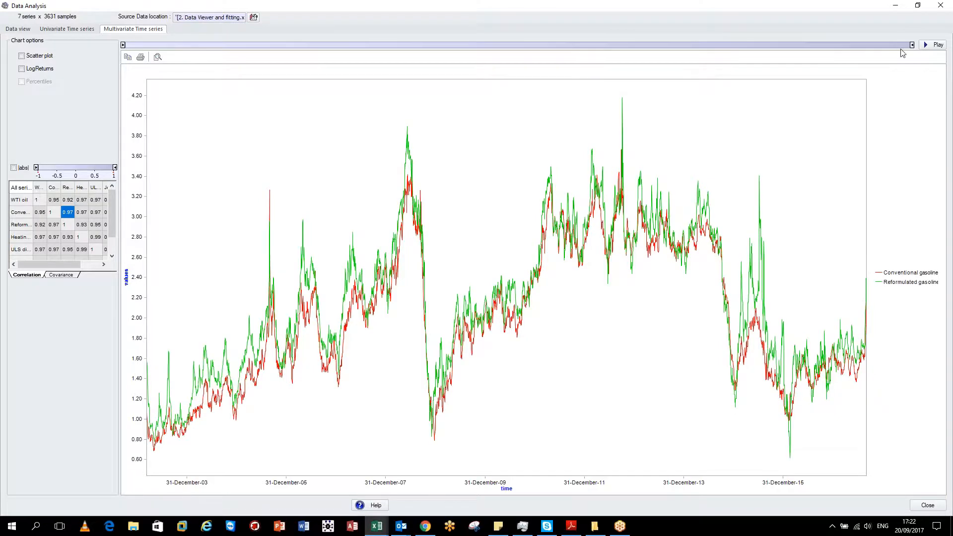
drag(912, 45, 248, 45)
Display the gasoline pair as a scatter plot of log returns and play a window of about 5% of the time range through the data.
click(21, 56)
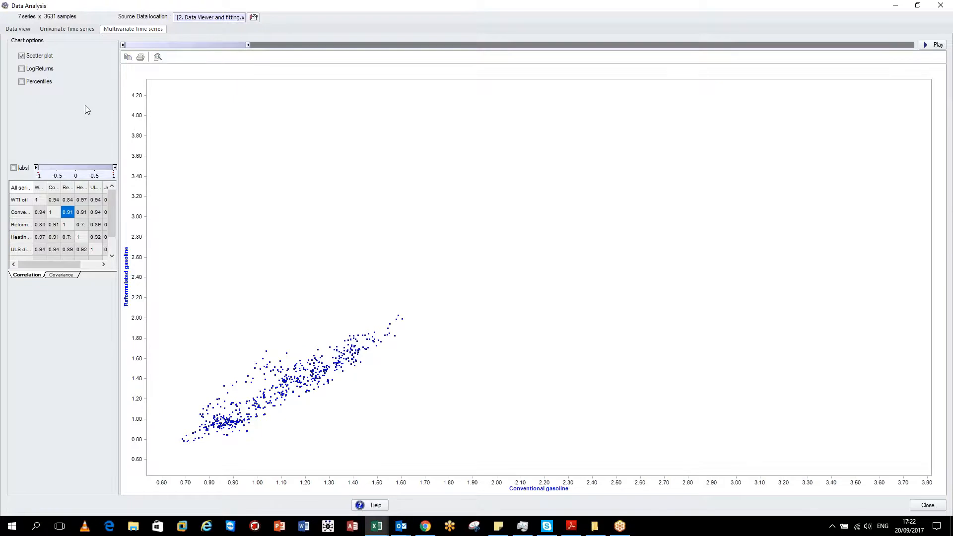
click(22, 68)
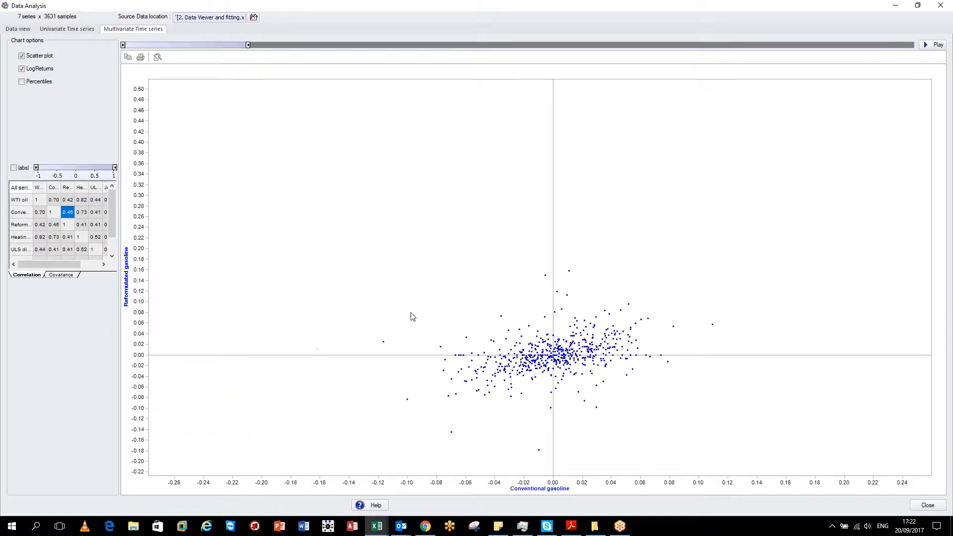
drag(247, 44, 160, 45)
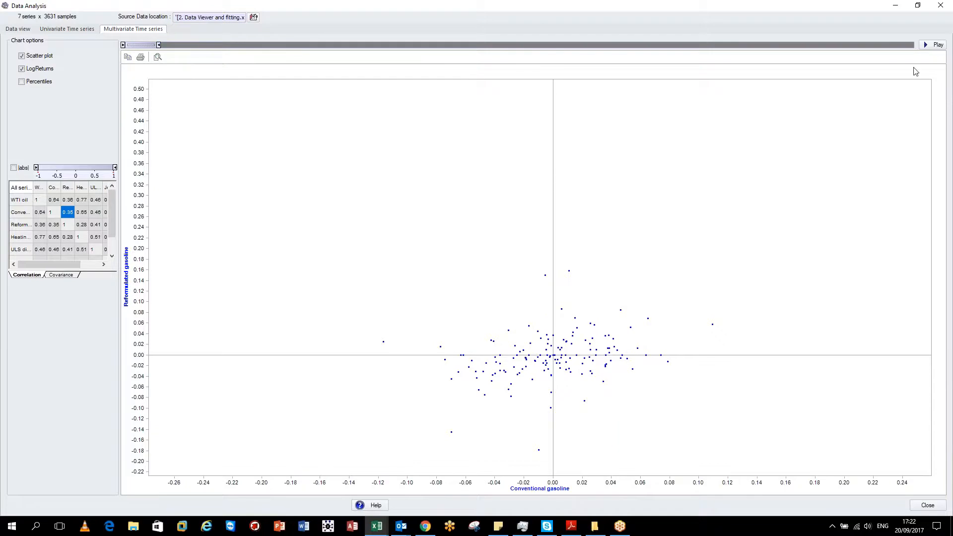
click(932, 47)
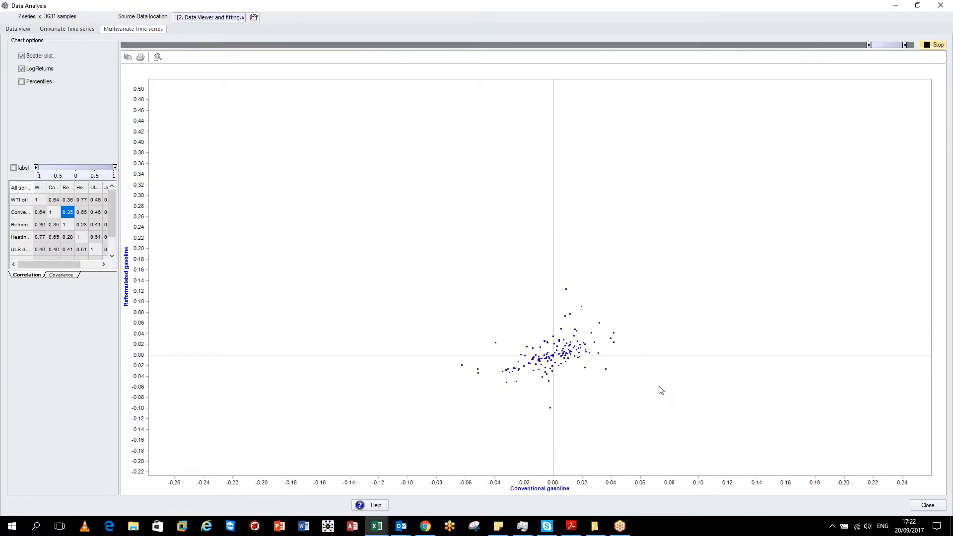
Plot the gasoline pair as percentiles without log returns and widen the time window to nearly the whole data range.
click(22, 82)
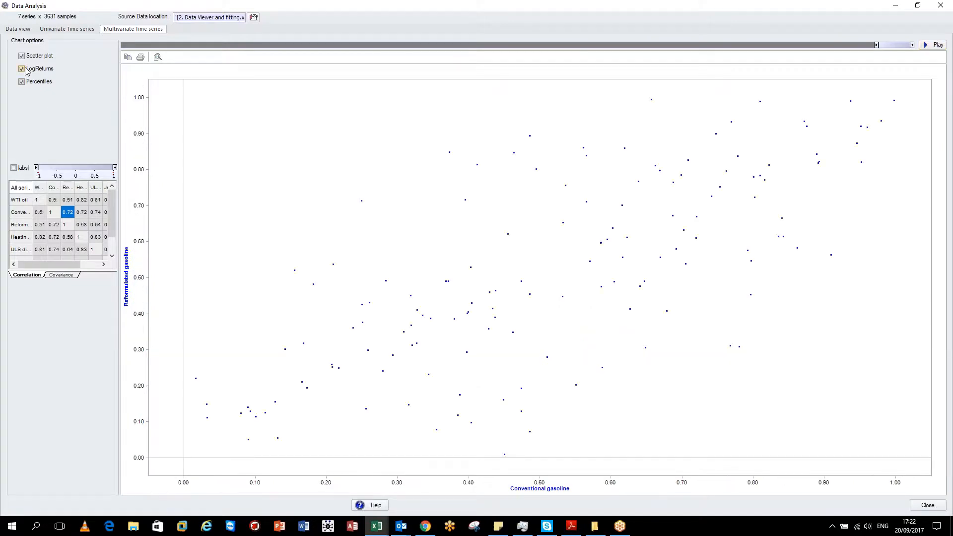
click(24, 69)
drag(876, 45, 130, 45)
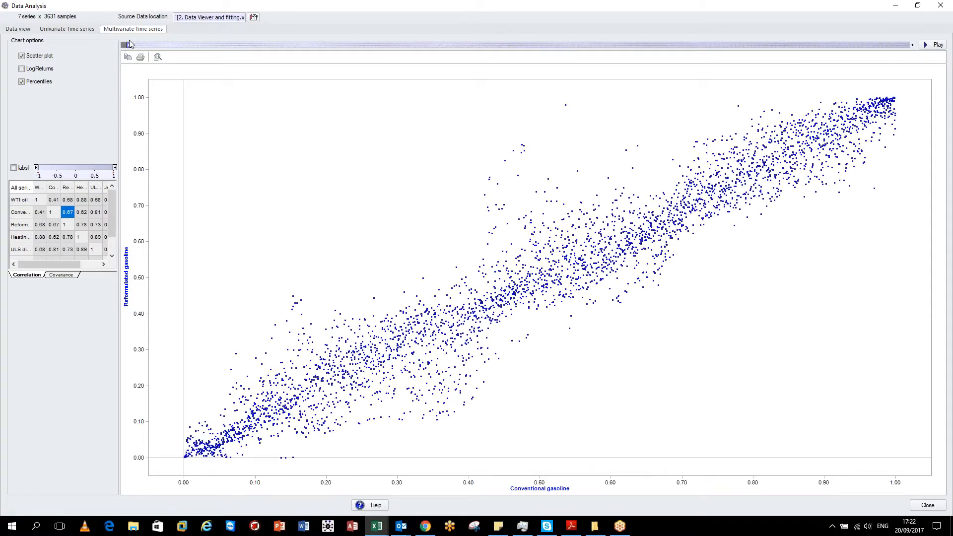